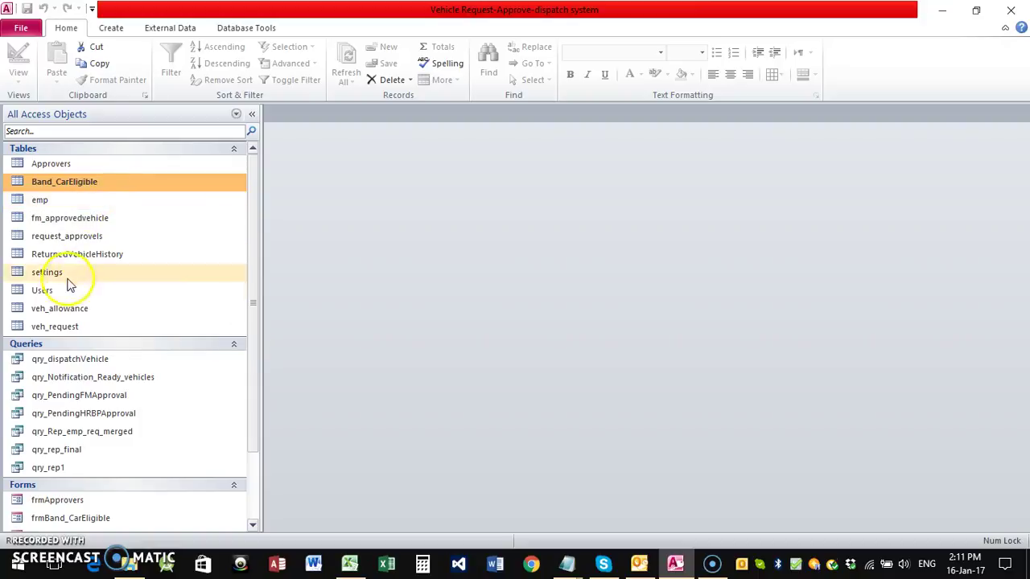
- Open the Users table and examine the user IDs and passwords stored for the Approver_HRBP and Approver_FM roles
{"action": "double_click", "coordinate": [61, 291]}
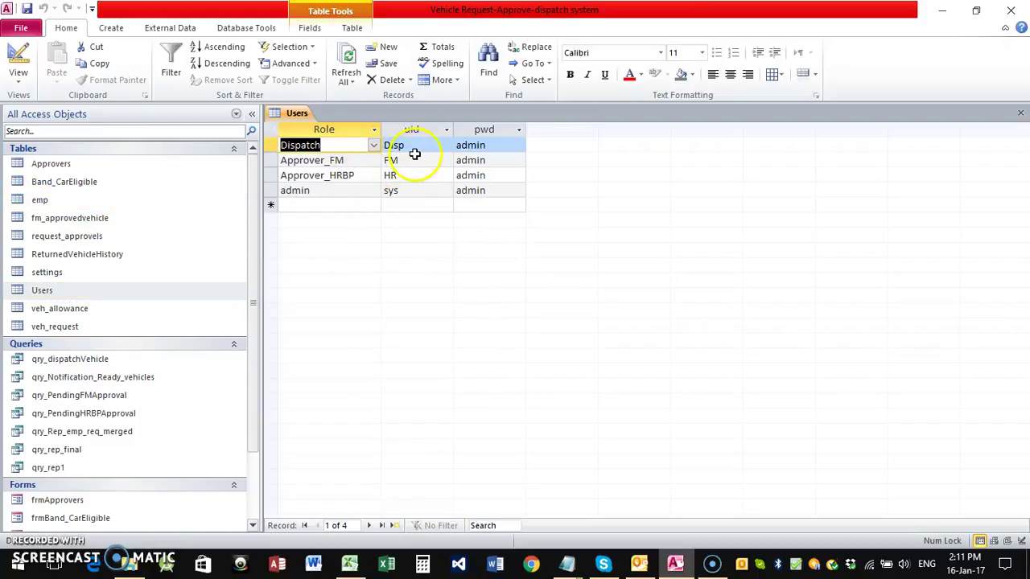
{"action": "left_click", "coordinate": [333, 174]}
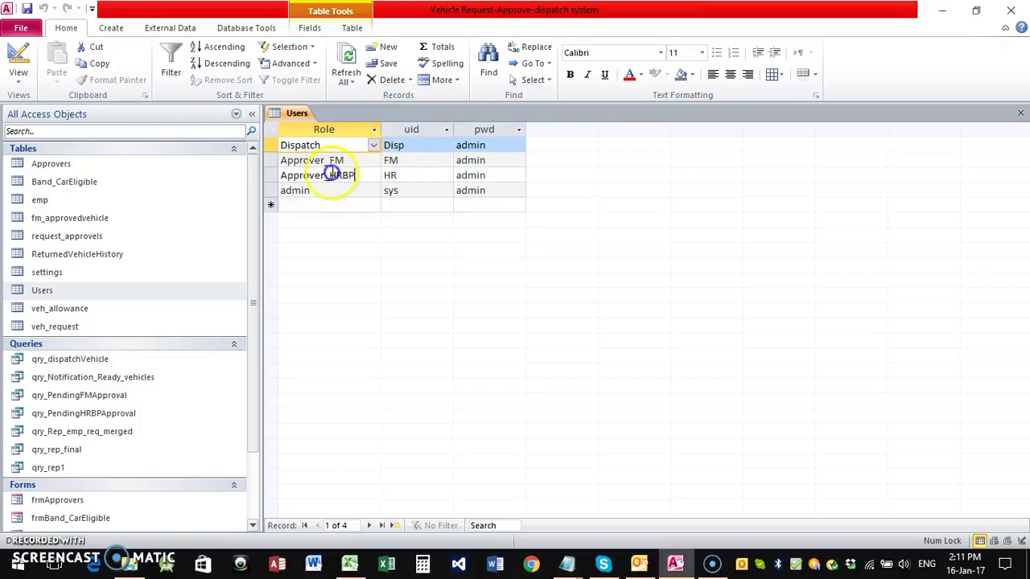
{"action": "left_click", "coordinate": [415, 174]}
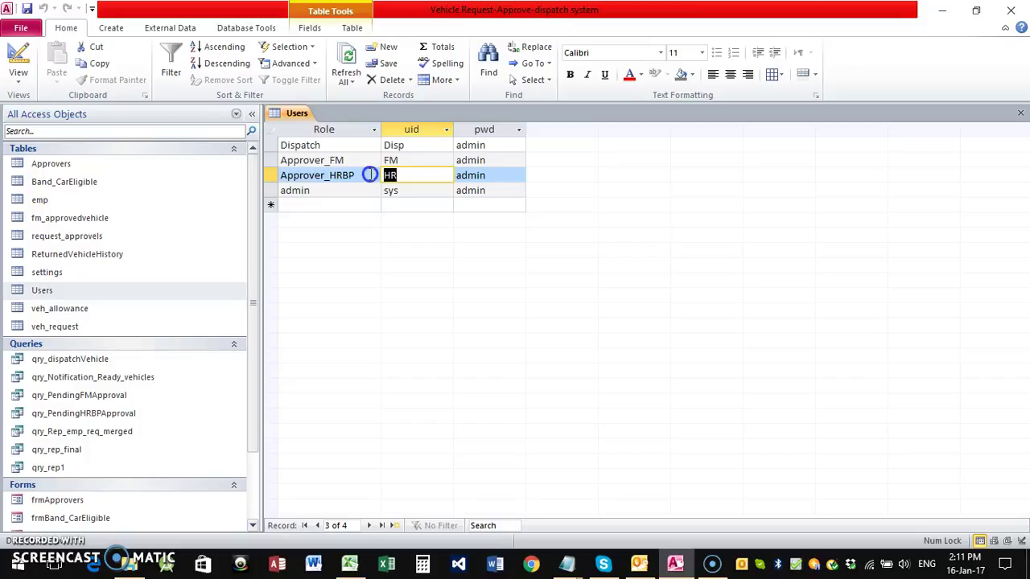
{"action": "left_click", "coordinate": [455, 175]}
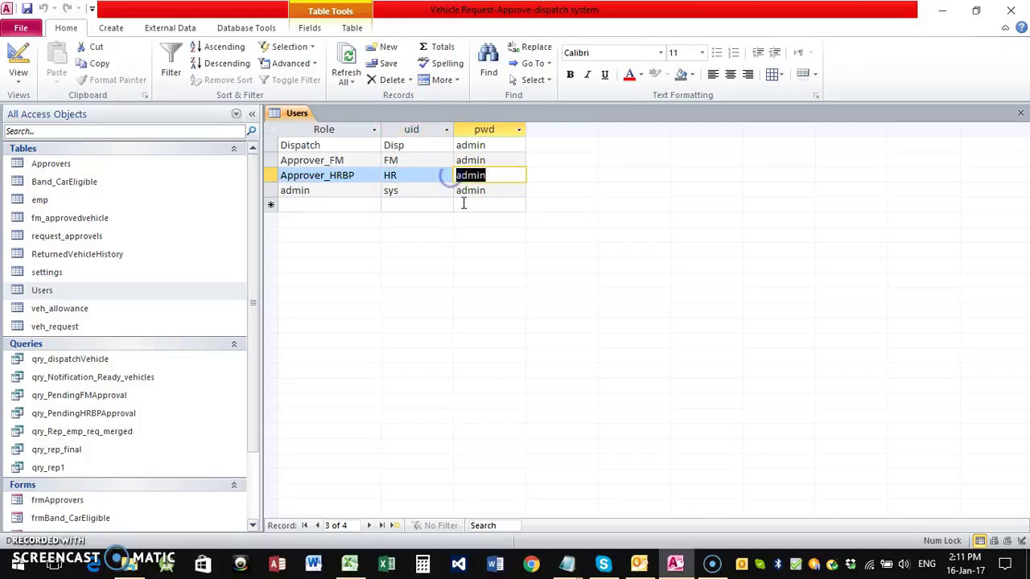
{"action": "left_click", "coordinate": [942, 10]}
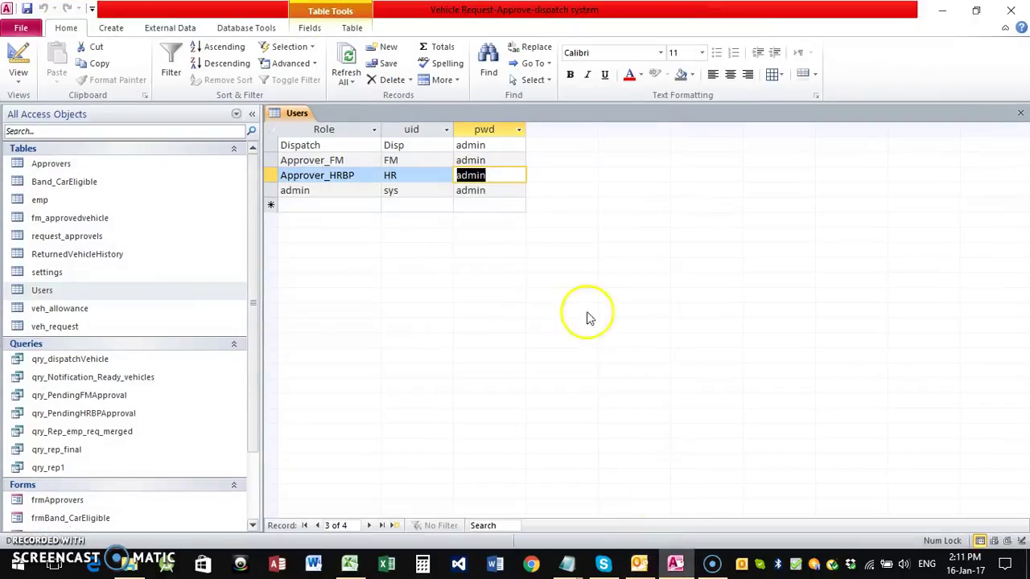
{"action": "left_click", "coordinate": [675, 563]}
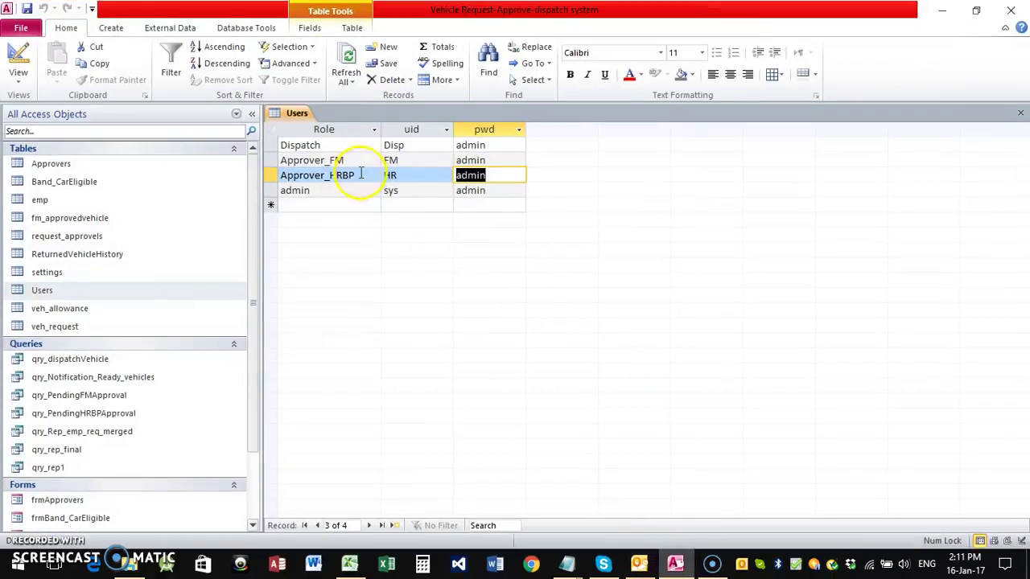
{"action": "left_click", "coordinate": [356, 160]}
{"action": "left_click", "coordinate": [376, 160]}
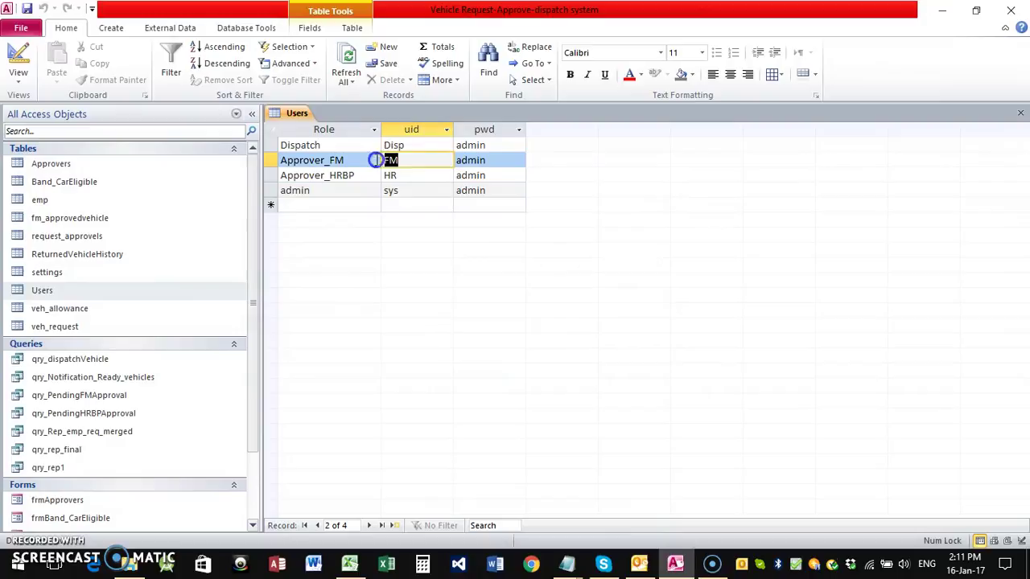
{"action": "left_click", "coordinate": [455, 160]}
{"action": "left_click", "coordinate": [404, 161]}
{"action": "left_click", "coordinate": [402, 174]}
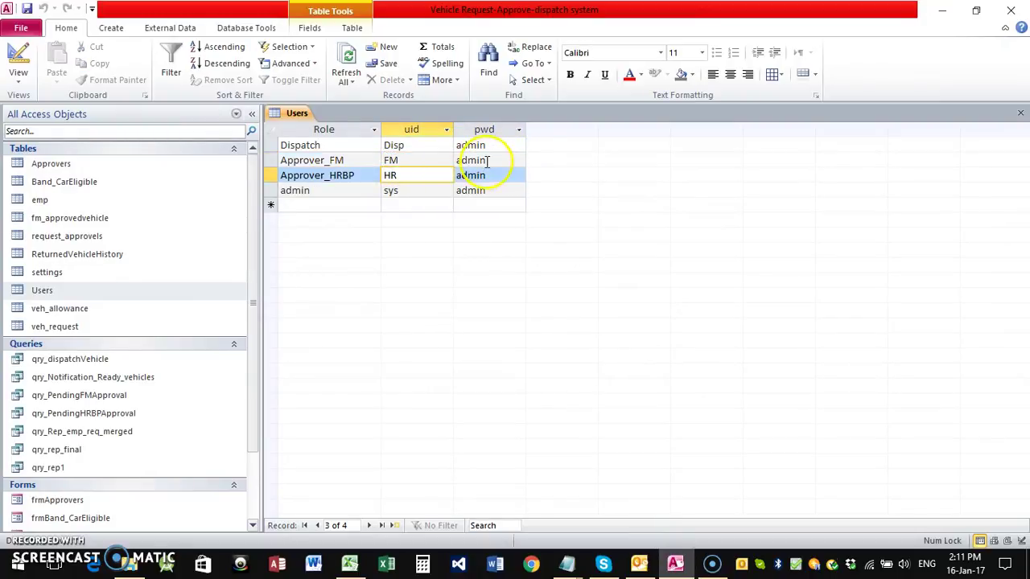
{"action": "left_click", "coordinate": [487, 161]}
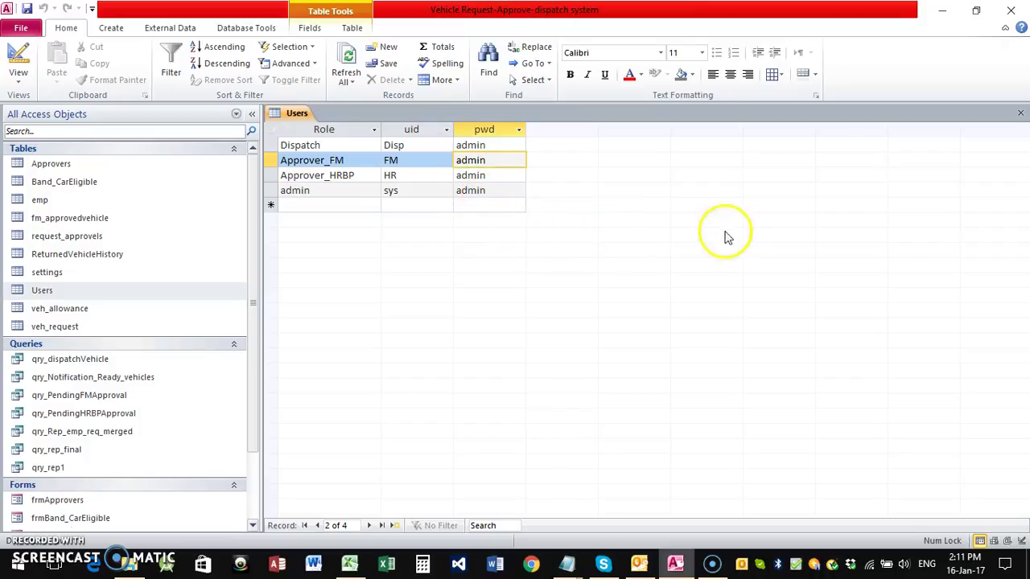
- Switch to the VRAD Excel workbook and log in to HRBP Approval with user ID "hr" and the account password
{"action": "left_click", "coordinate": [938, 13]}
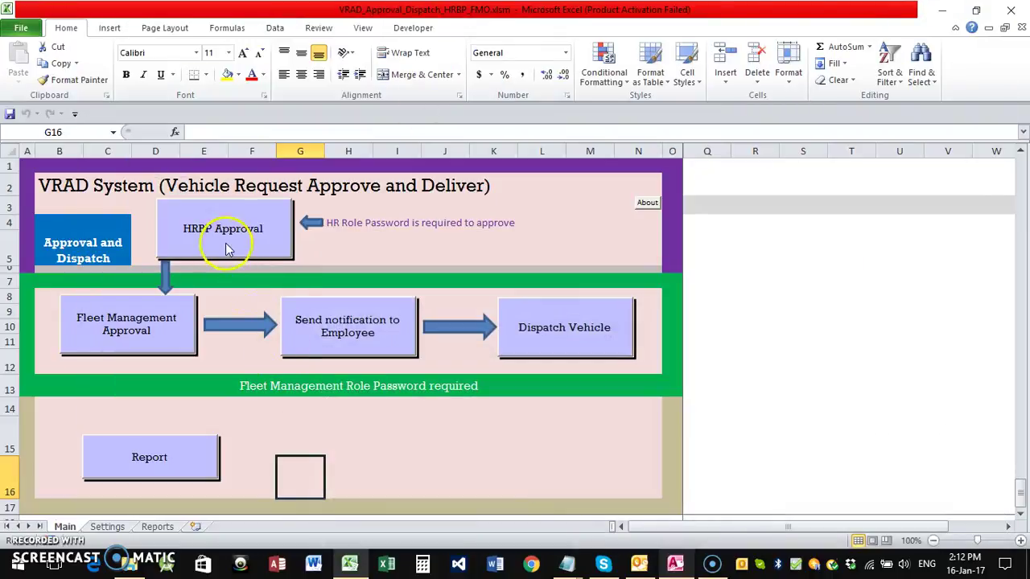
{"action": "left_click", "coordinate": [225, 247]}
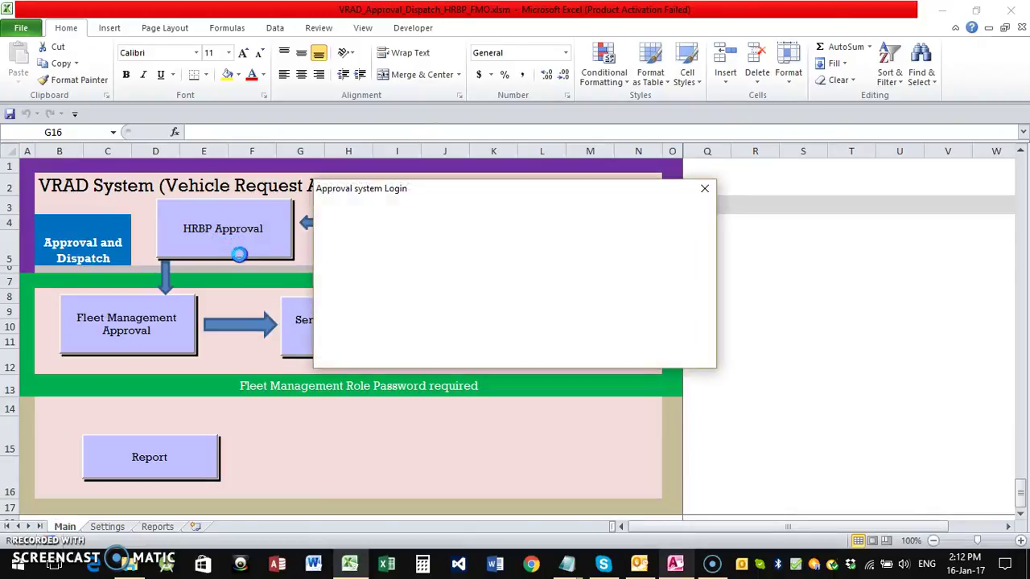
{"action": "left_click", "coordinate": [486, 253]}
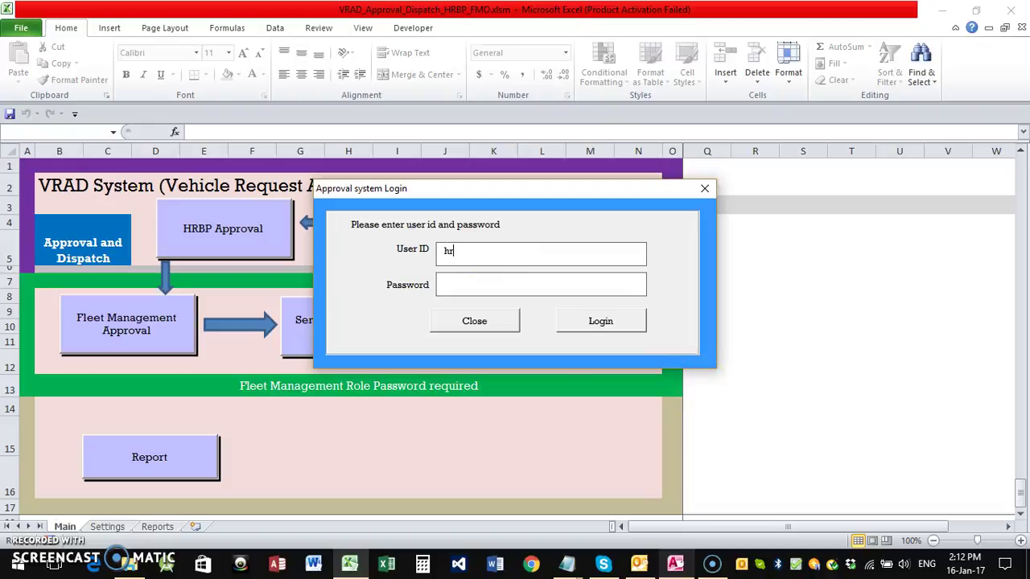
{"action": "left_click", "coordinate": [478, 288]}
{"action": "left_click", "coordinate": [612, 321]}
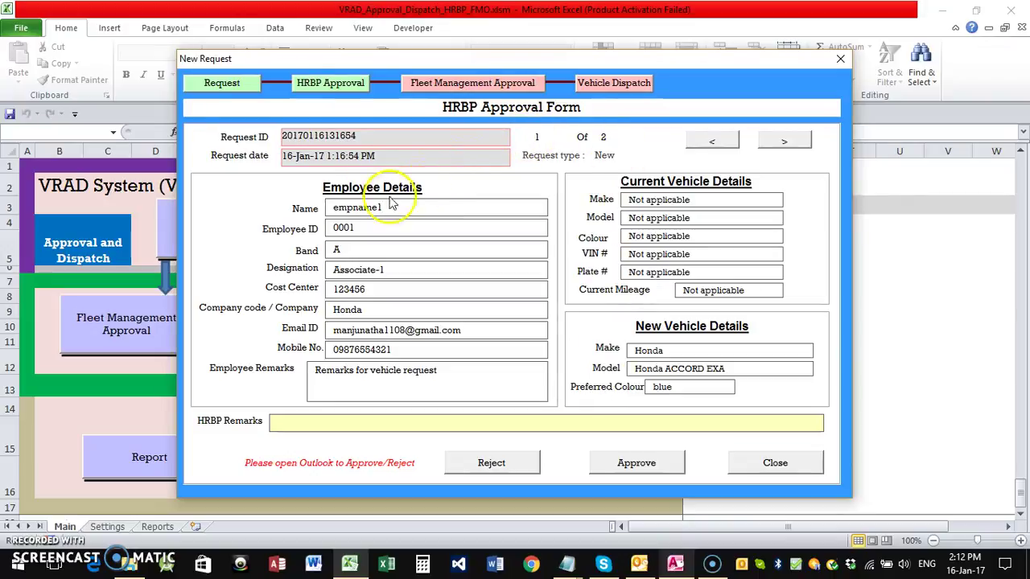
- Browse both pending requests in the HRBP Approval Form and approve the first one with the HRBP remark "approved"
{"action": "left_click", "coordinate": [364, 227]}
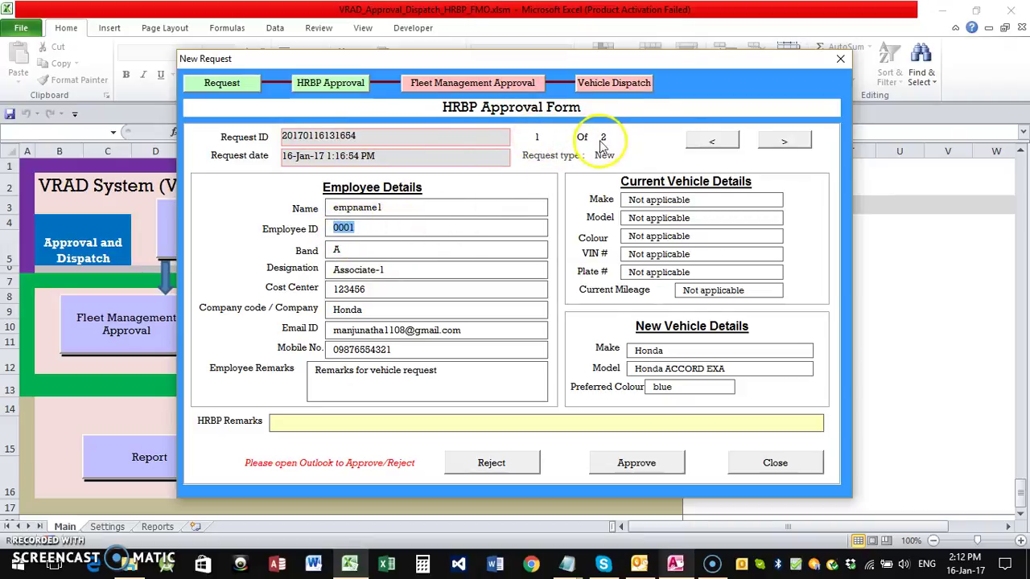
{"action": "left_click", "coordinate": [784, 142]}
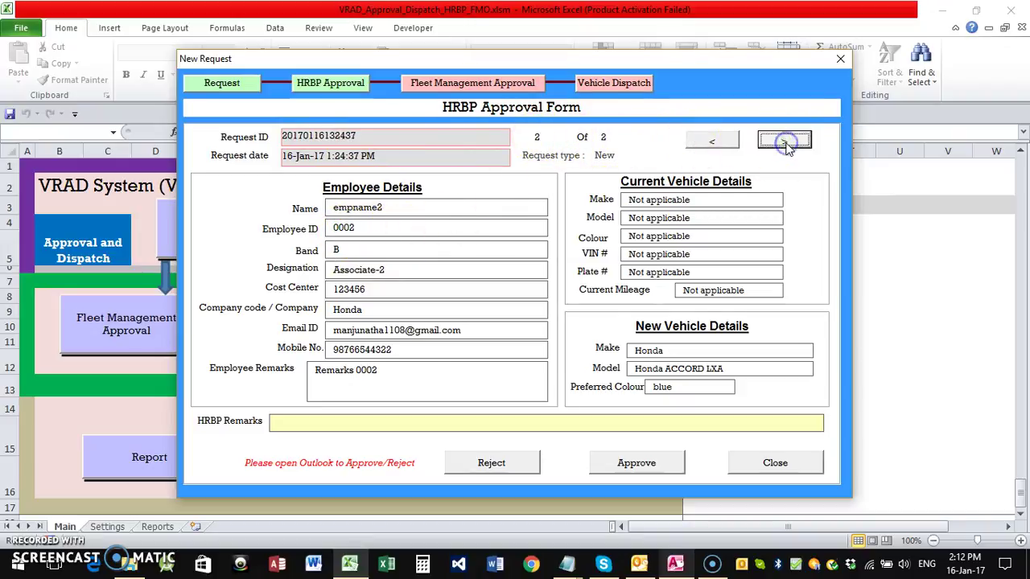
{"action": "left_click_drag", "start_coordinate": [366, 228], "coordinate": [330, 228]}
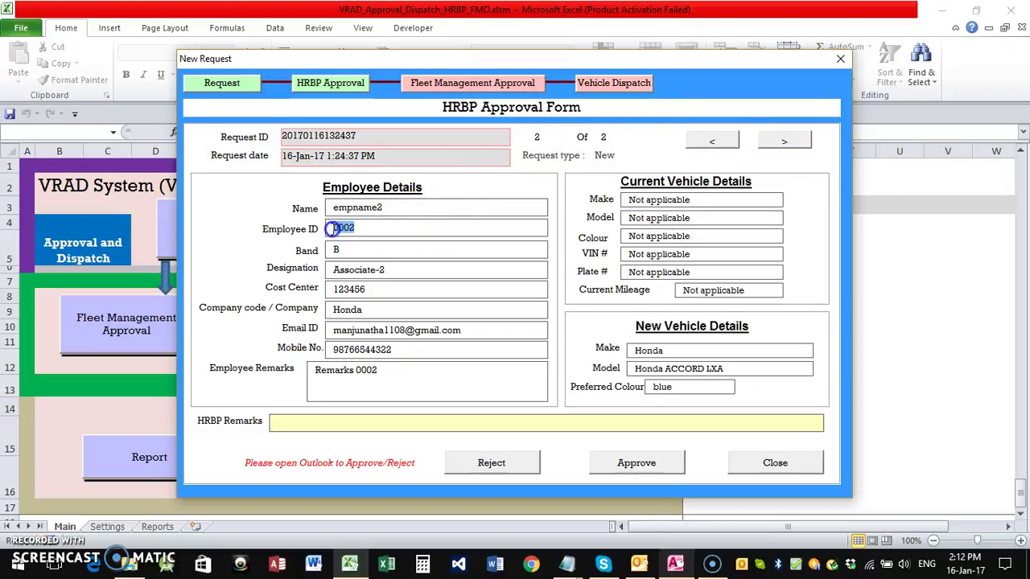
{"action": "left_click", "coordinate": [711, 141]}
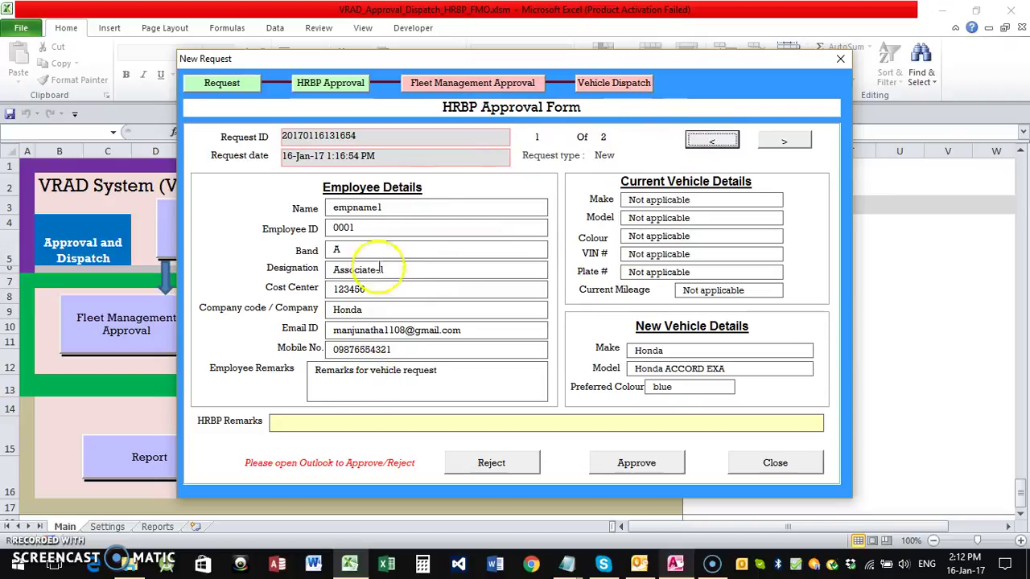
{"action": "left_click", "coordinate": [311, 423]}
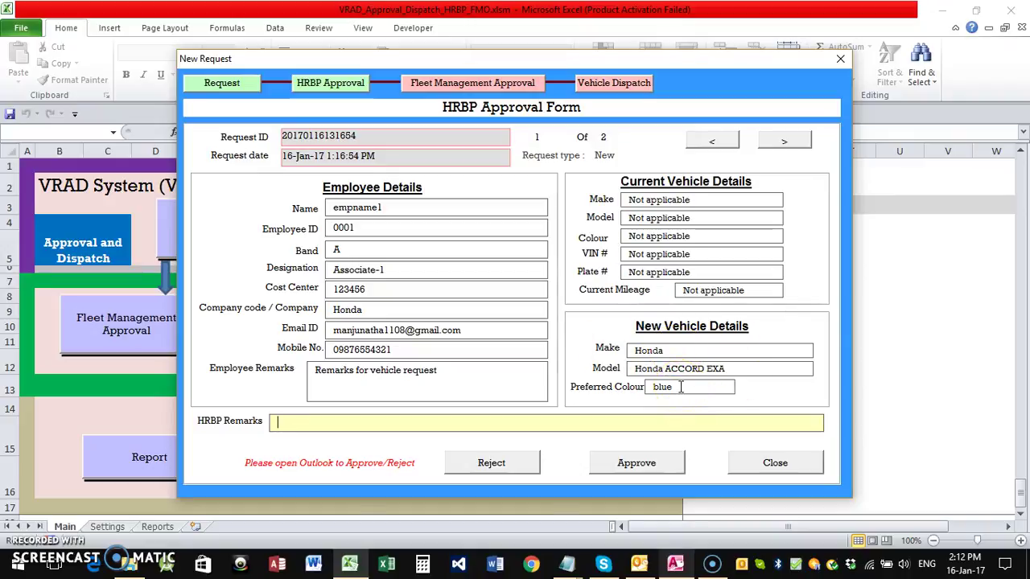
{"action": "left_click", "coordinate": [330, 428]}
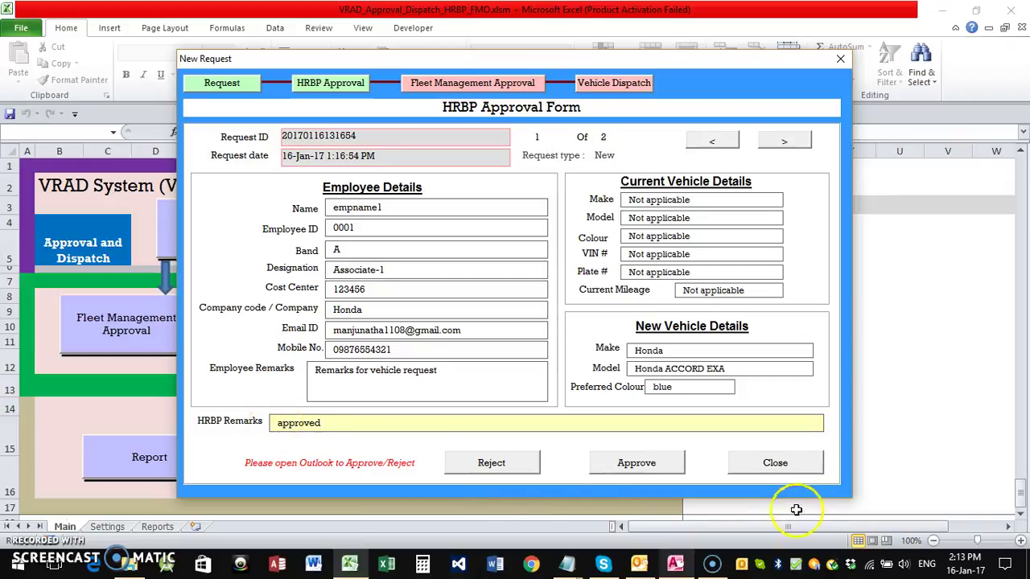
{"action": "left_click", "coordinate": [618, 465]}
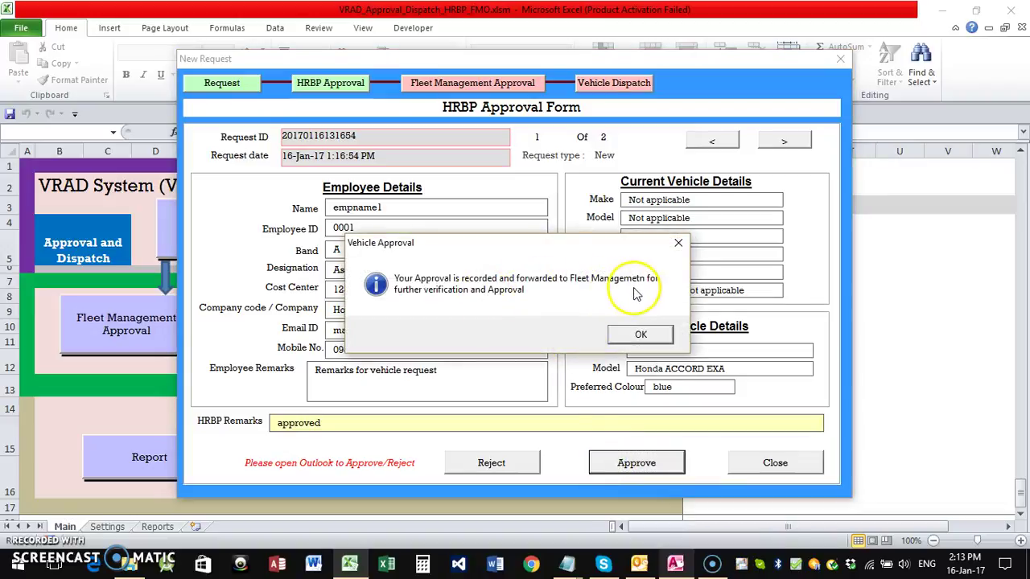
{"action": "left_click", "coordinate": [640, 334]}
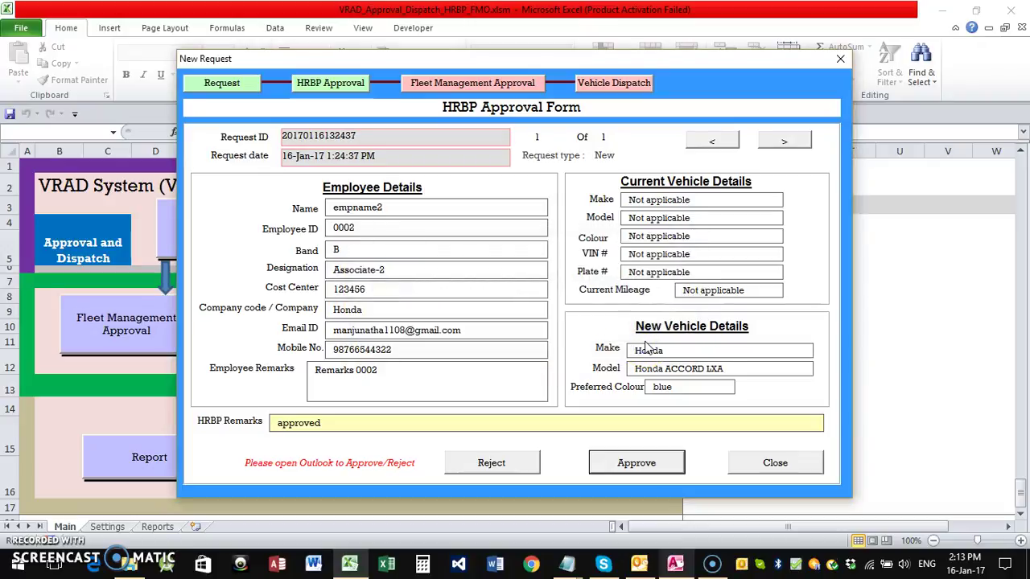
{"action": "left_click", "coordinate": [362, 228]}
- Switch to Outlook and read the notification e-mails sent to Fleet Management and to the employee about the approved car request
{"action": "left_click", "coordinate": [639, 563]}
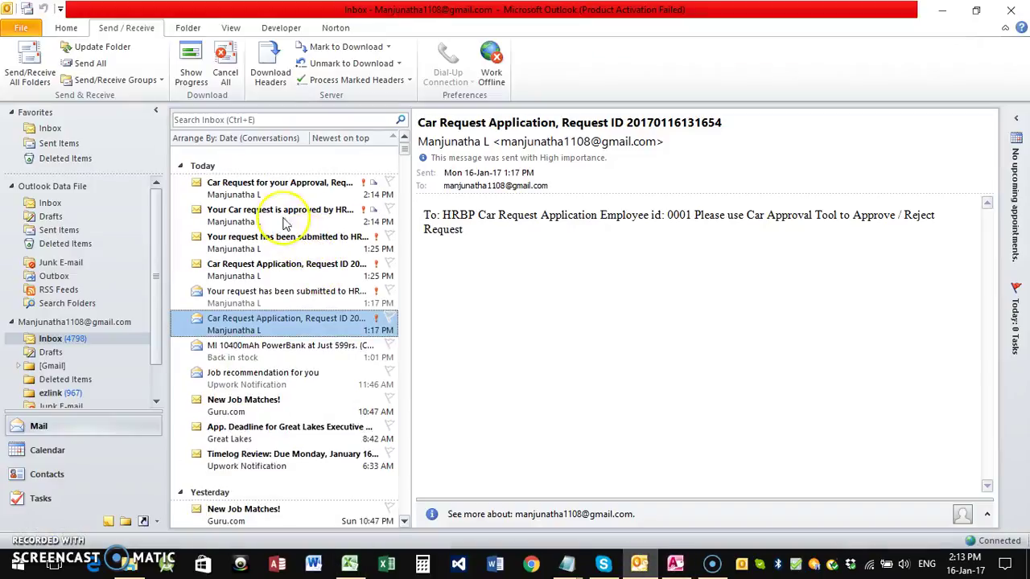
{"action": "left_click", "coordinate": [252, 193]}
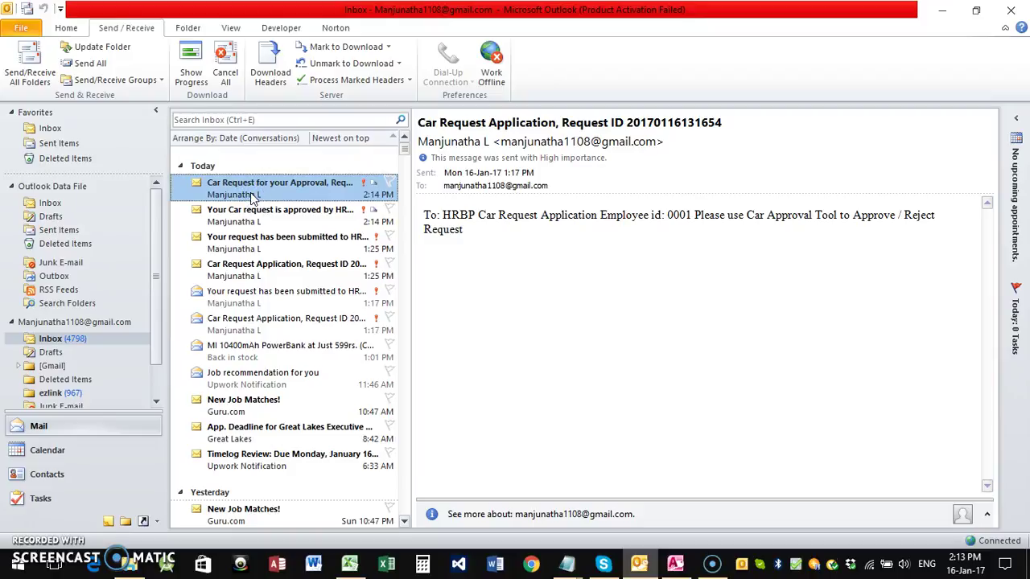
{"action": "left_click", "coordinate": [252, 197]}
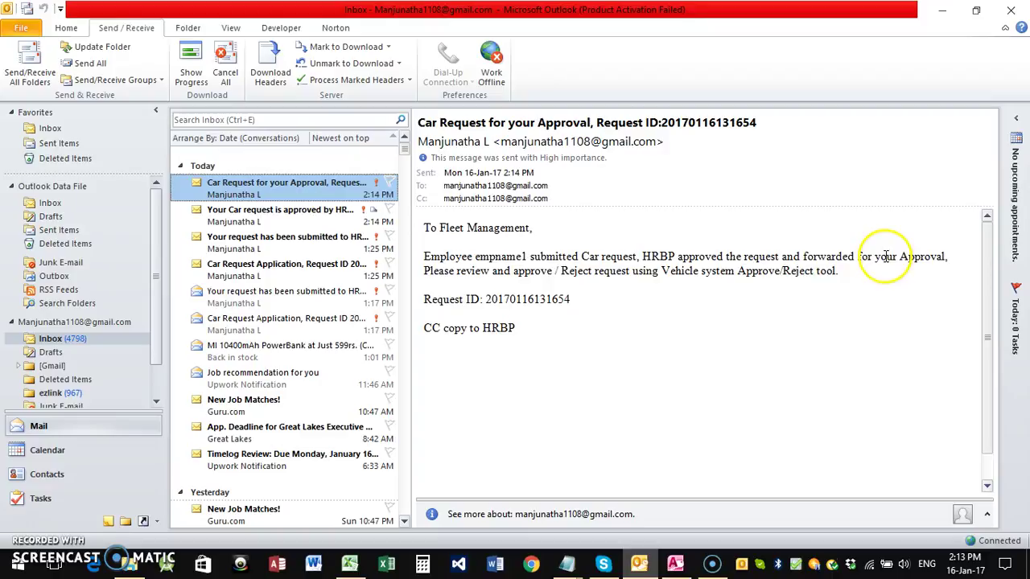
{"action": "left_click", "coordinate": [250, 223]}
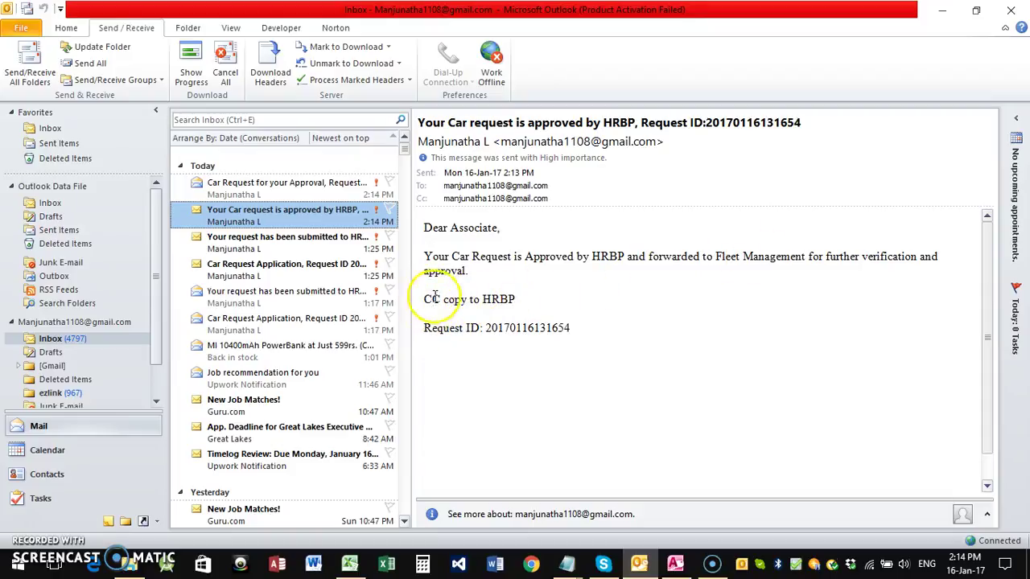
{"action": "left_click", "coordinate": [225, 242]}
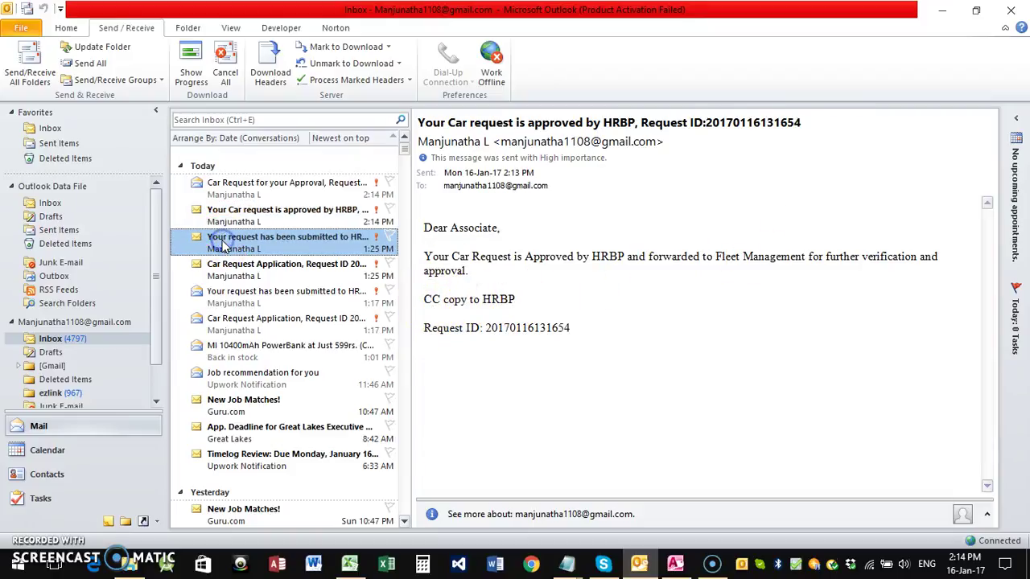
{"action": "left_click", "coordinate": [272, 271]}
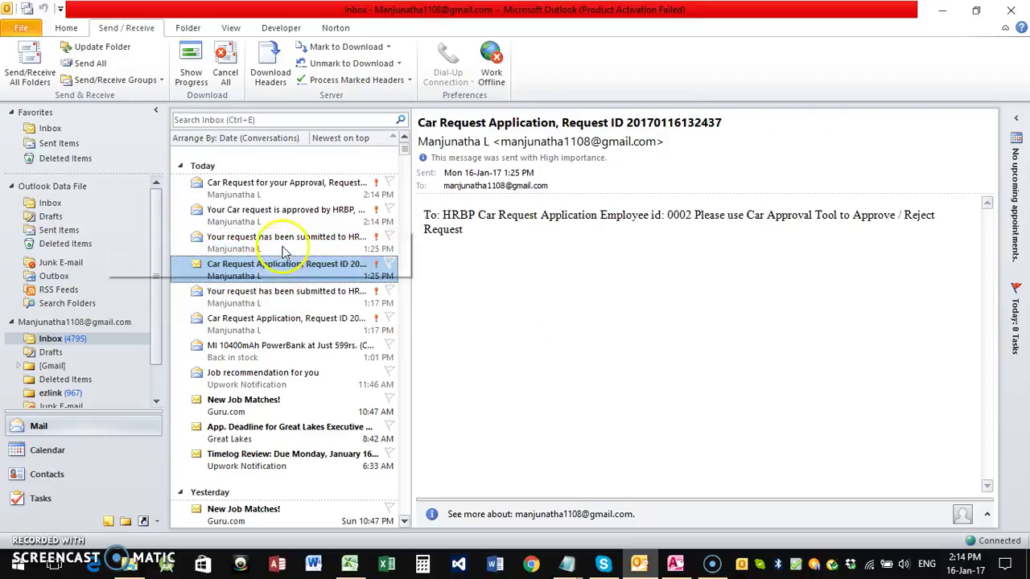
{"action": "left_click", "coordinate": [236, 190]}
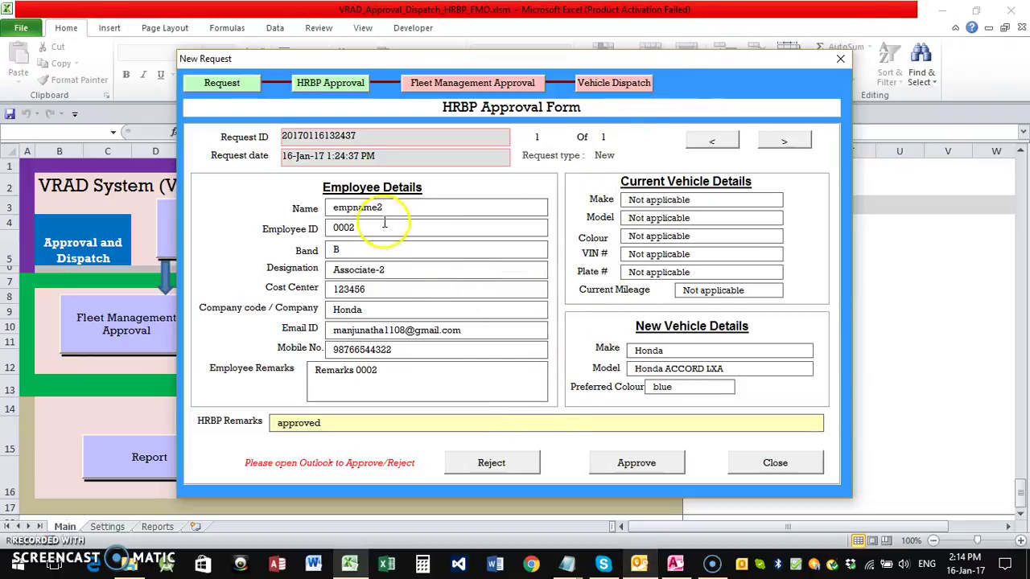
- Return to the HRBP Approval Form in Excel and reject the remaining request from empname2, acknowledging the messages
{"action": "double_click", "coordinate": [337, 227]}
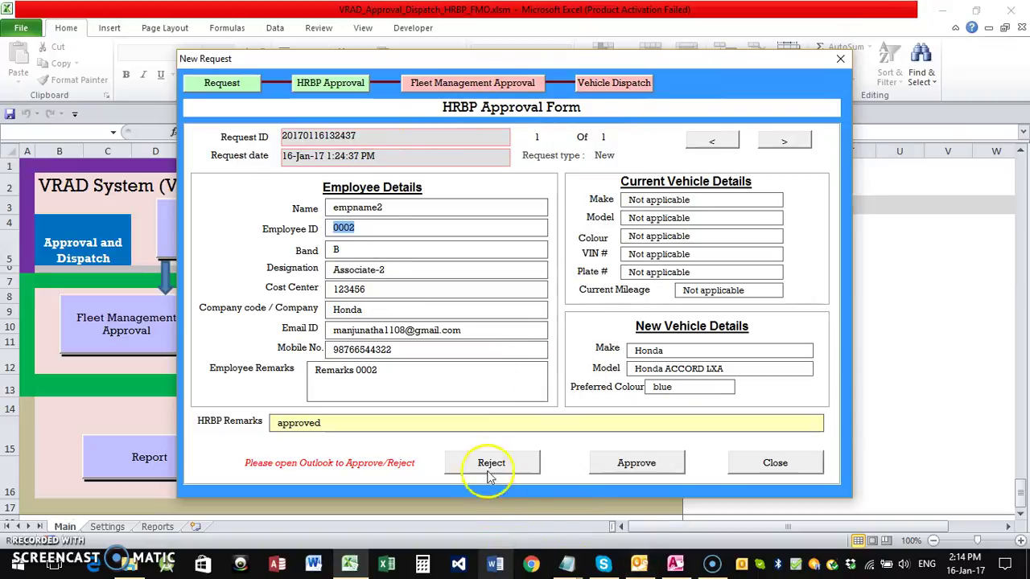
{"action": "left_click", "coordinate": [485, 464]}
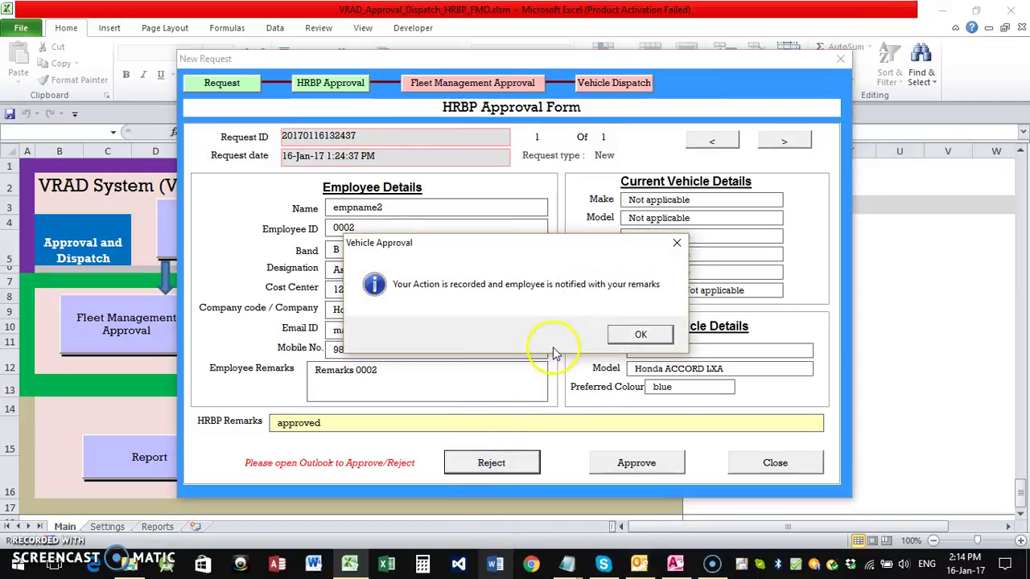
{"action": "left_click", "coordinate": [639, 336]}
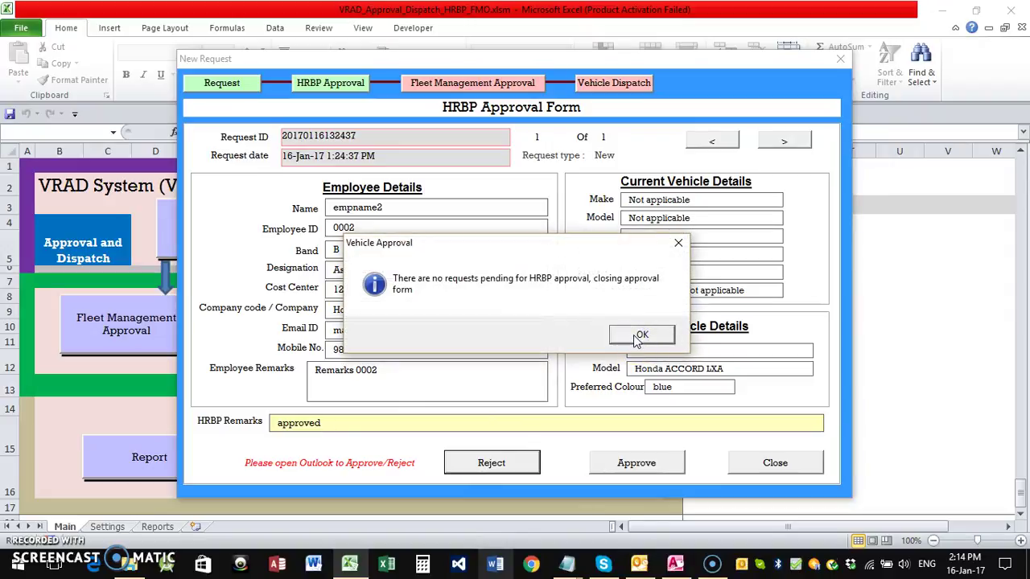
{"action": "left_click", "coordinate": [639, 335]}
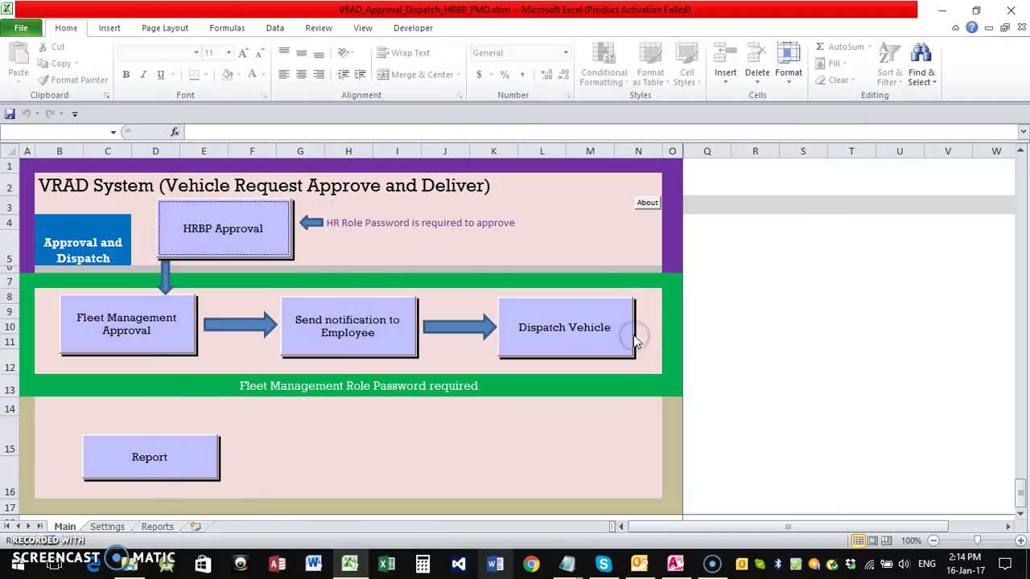
- Switch to Outlook and read the rejection e-mail to the employee, checking the HRBP remarks it contains
{"action": "left_click", "coordinate": [639, 563]}
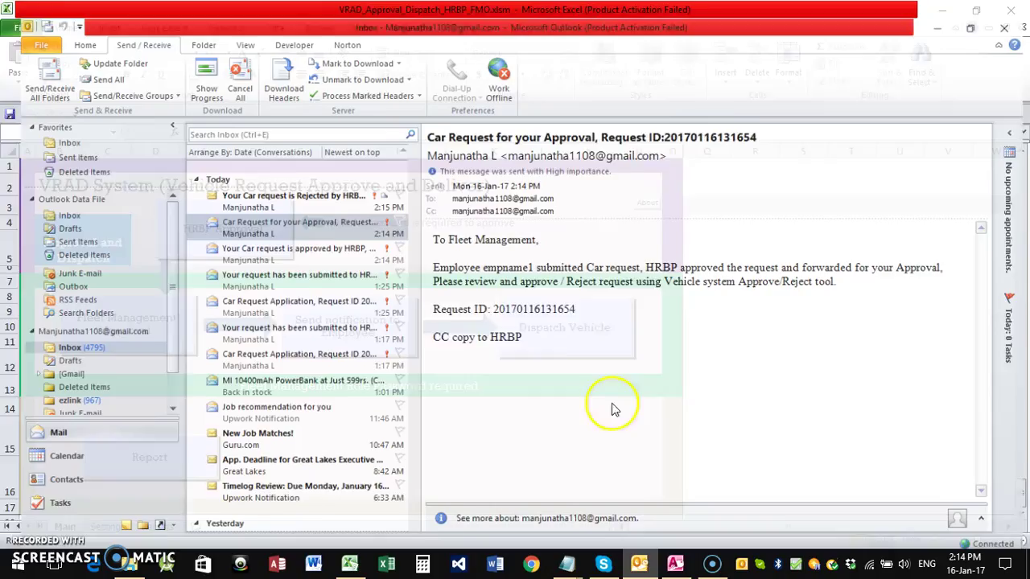
{"action": "left_click", "coordinate": [235, 187]}
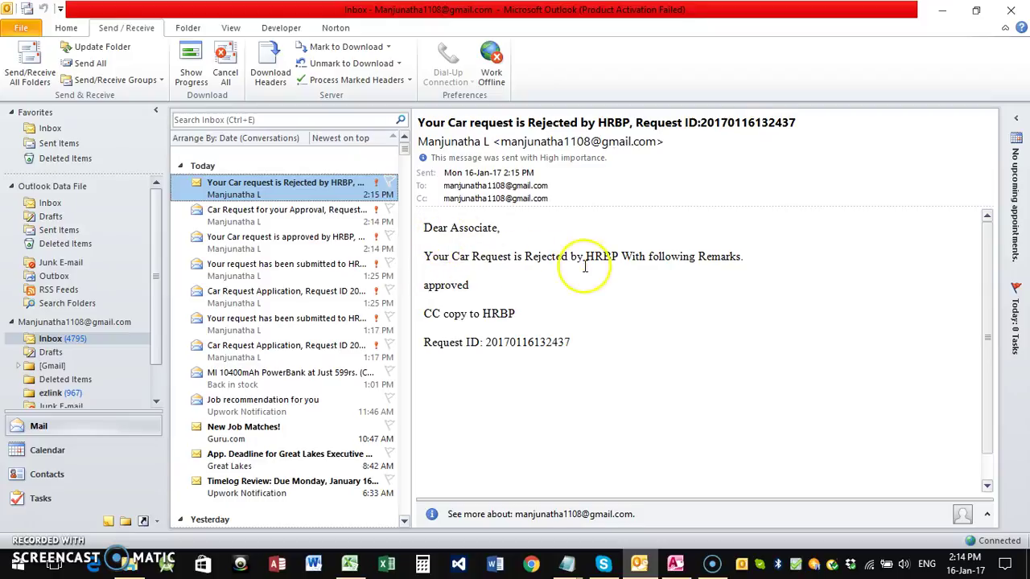
{"action": "mouse_move", "coordinate": [425, 285]}
{"action": "left_mouse_down"}
{"action": "mouse_move", "coordinate": [520, 285]}
{"action": "mouse_move", "coordinate": [424, 287]}
{"action": "left_mouse_up"}
{"action": "left_click", "coordinate": [483, 286]}
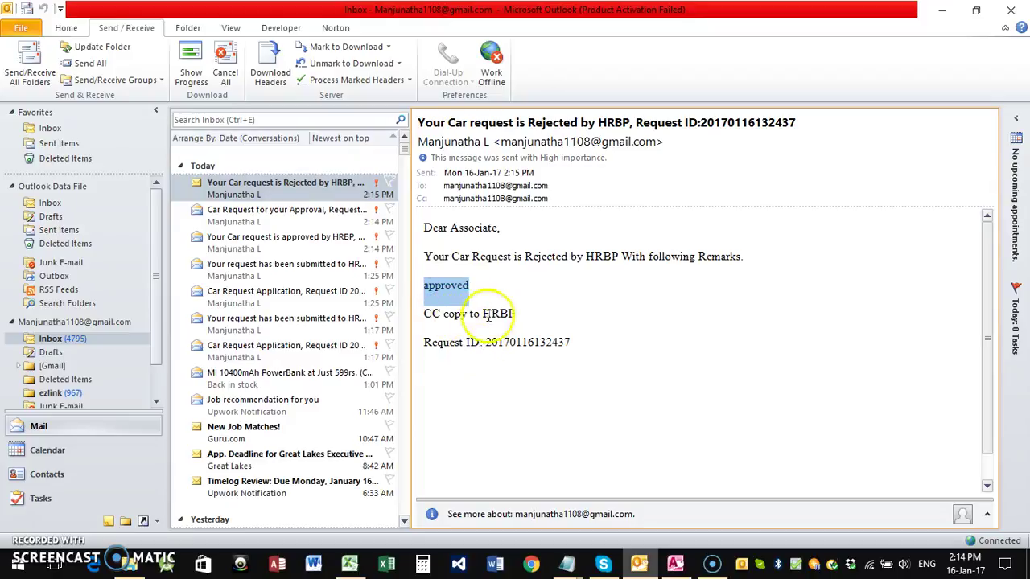
- Recheck the HRBP remark in the rejection e-mail and return to the VRAD workbook in Excel
{"action": "left_click_drag", "start_coordinate": [463, 286], "coordinate": [400, 283]}
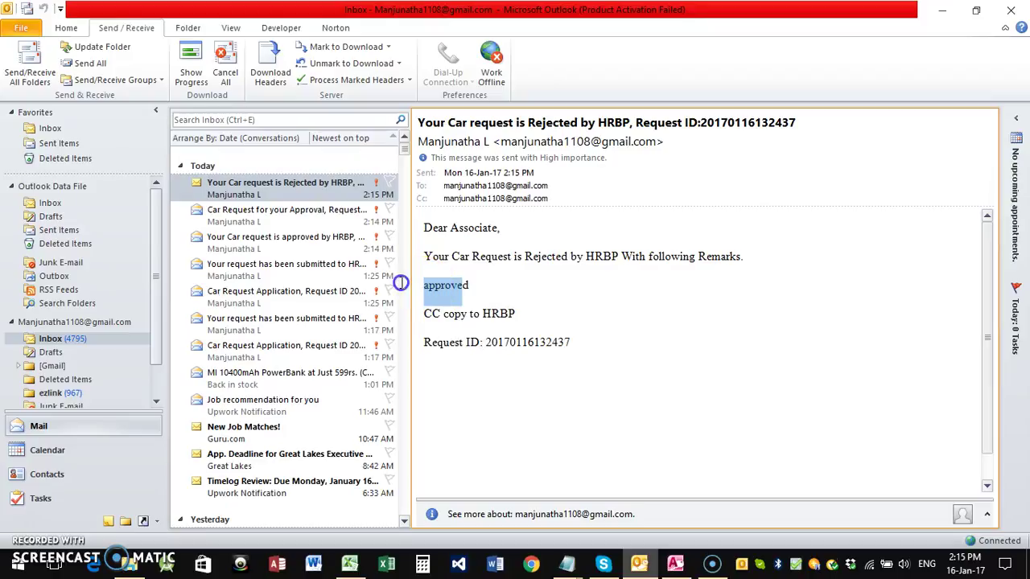
{"action": "left_click", "coordinate": [510, 274]}
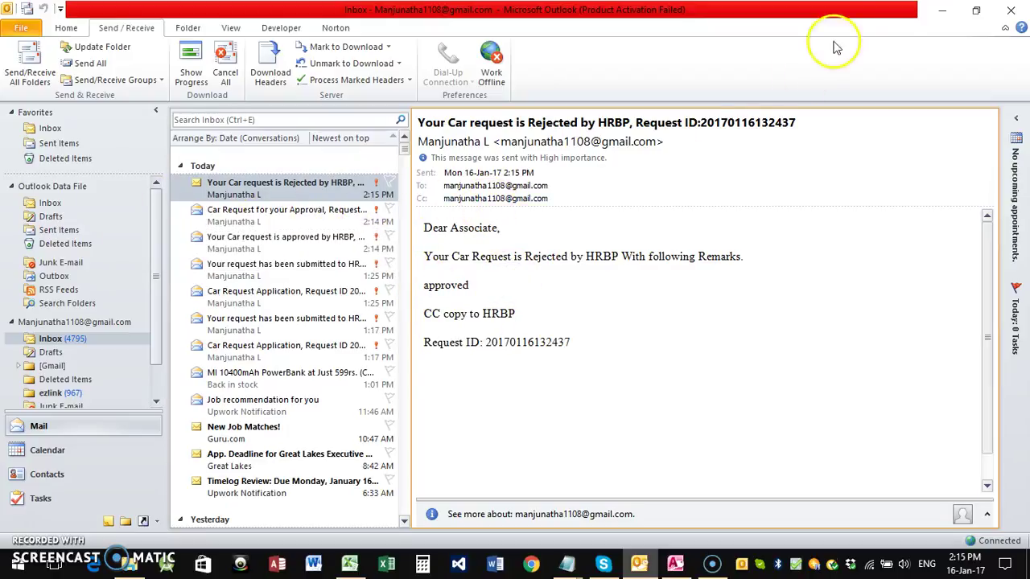
{"action": "left_click", "coordinate": [939, 14]}
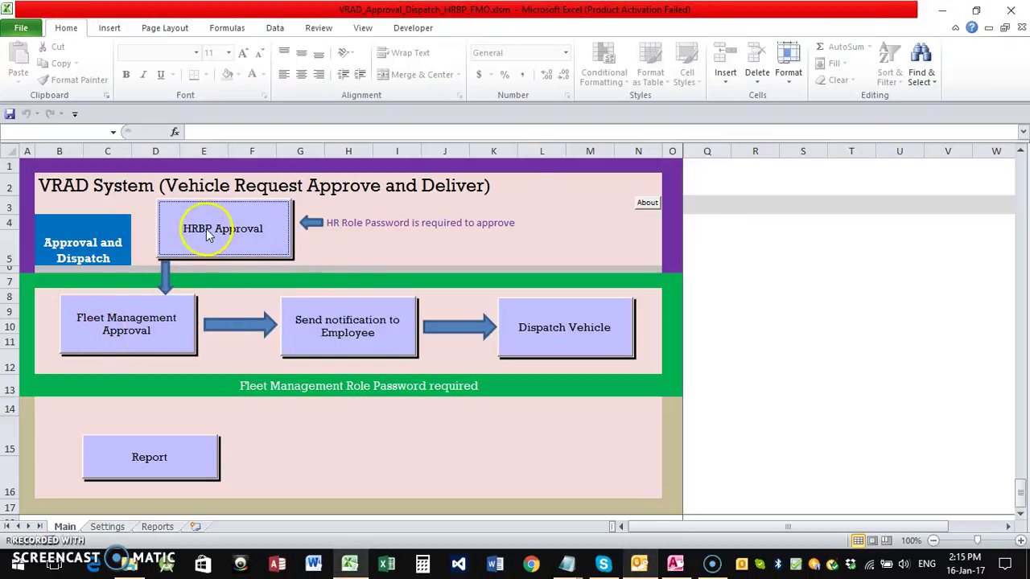
- Open Fleet Management Approval, look up the Approver_FM login in the Access Users table, and sign in with its user ID and password
{"action": "left_click", "coordinate": [117, 333]}
{"action": "left_click", "coordinate": [117, 333]}
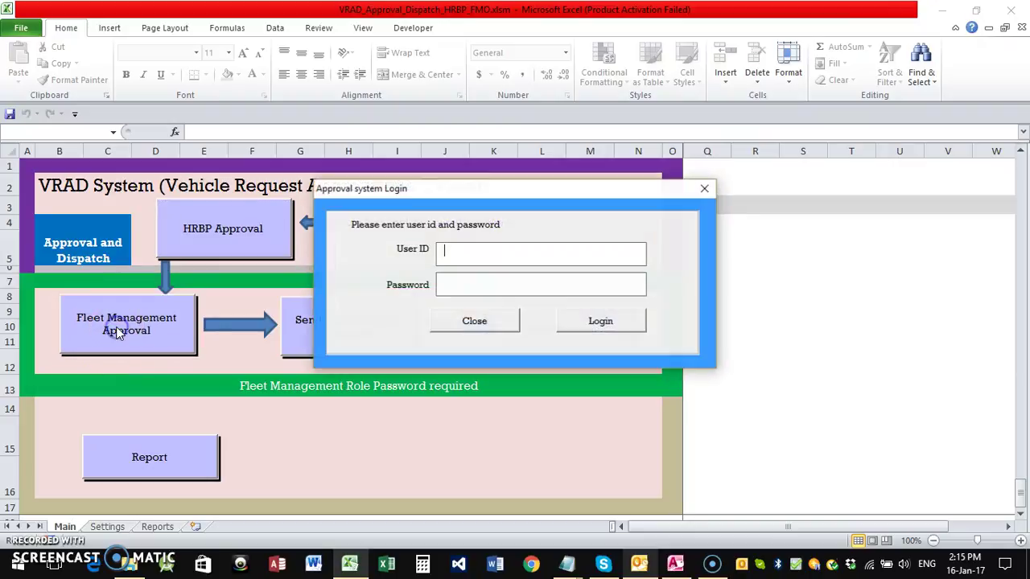
{"action": "left_click", "coordinate": [674, 563]}
{"action": "double_click", "coordinate": [423, 167]}
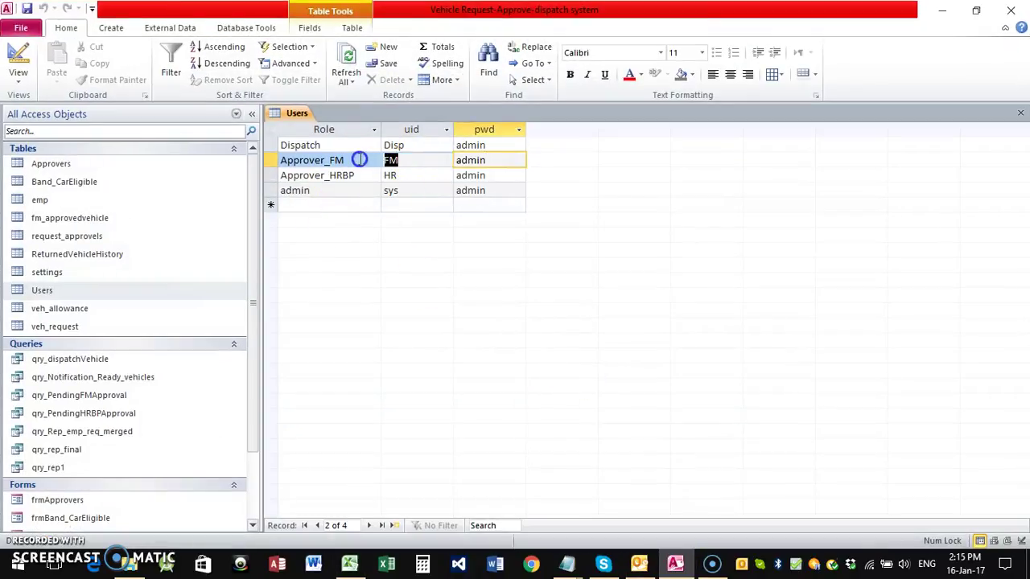
{"action": "key", "text": "alt+Tab"}
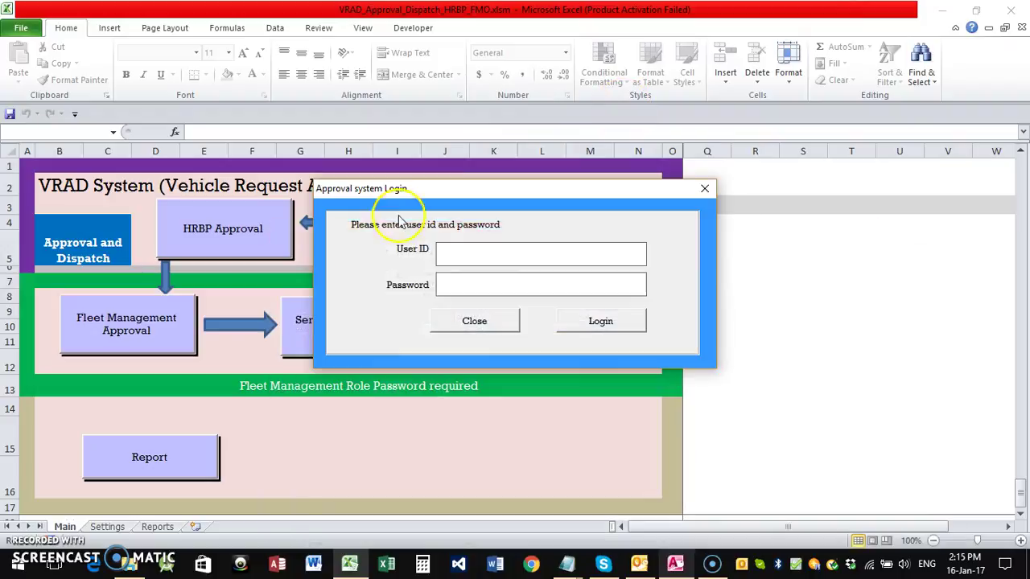
{"action": "left_click", "coordinate": [477, 258]}
{"action": "key", "text": "Return"}
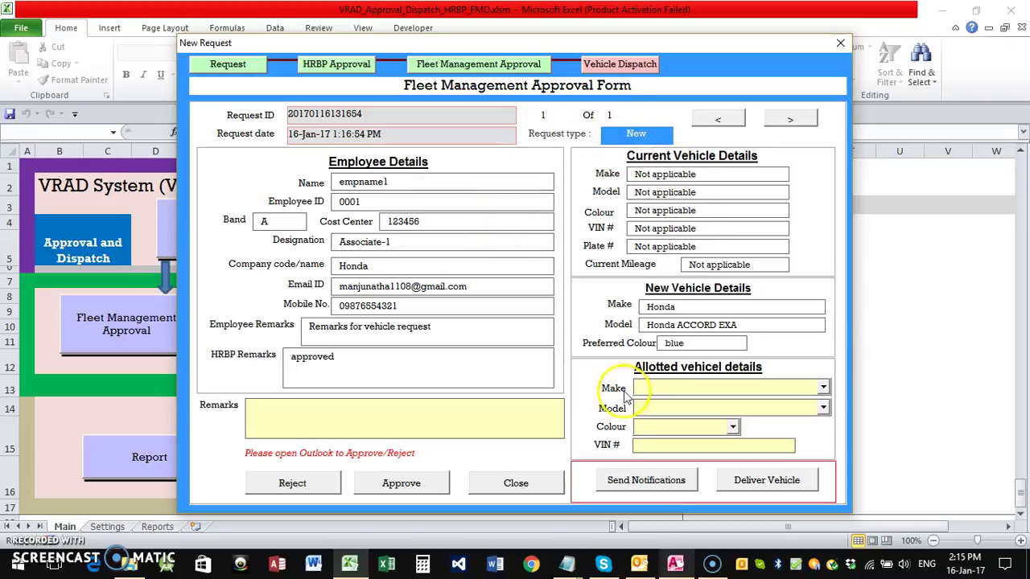
- Review the request in the Fleet Management Approval Form, including the employee details, employee and HRBP remarks, and requested make, model and colour
{"action": "left_click", "coordinate": [365, 201]}
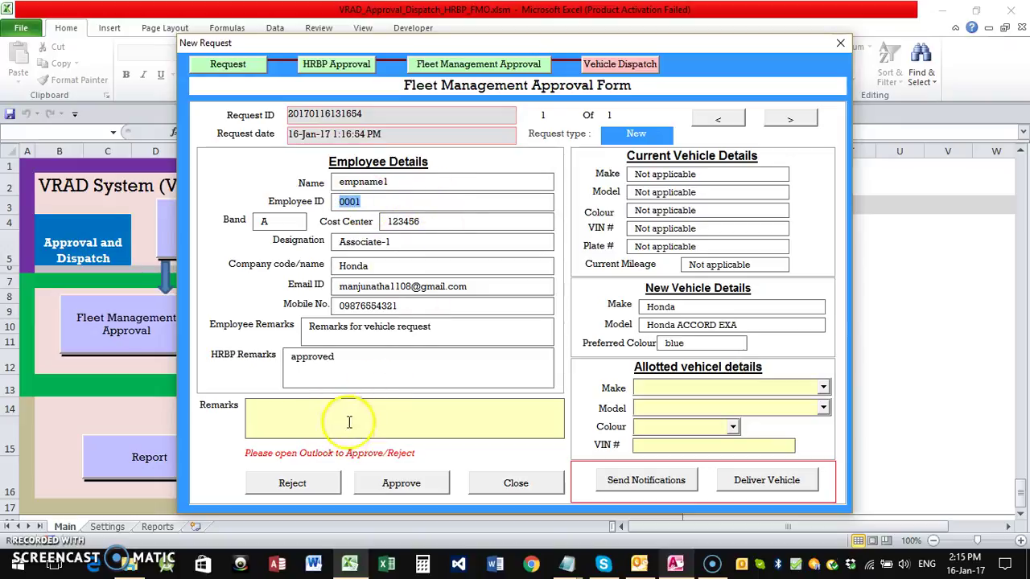
{"action": "left_click_drag", "start_coordinate": [344, 358], "coordinate": [324, 360]}
{"action": "left_click_drag", "start_coordinate": [434, 327], "coordinate": [254, 326]}
{"action": "left_click", "coordinate": [319, 424]}
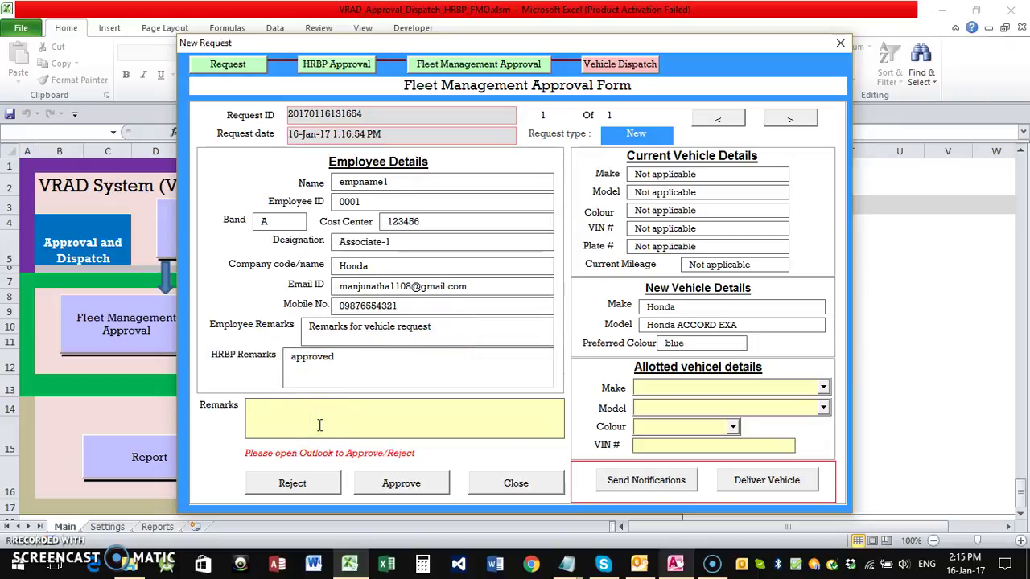
{"action": "double_click", "coordinate": [646, 307]}
{"action": "left_click", "coordinate": [710, 343]}
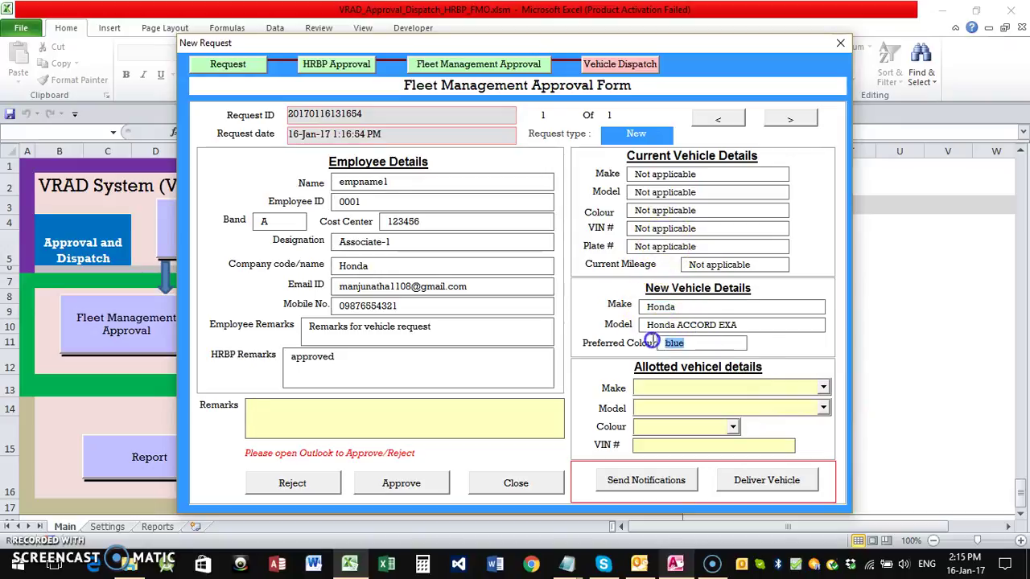
{"action": "left_click_drag", "start_coordinate": [749, 324], "coordinate": [677, 325]}
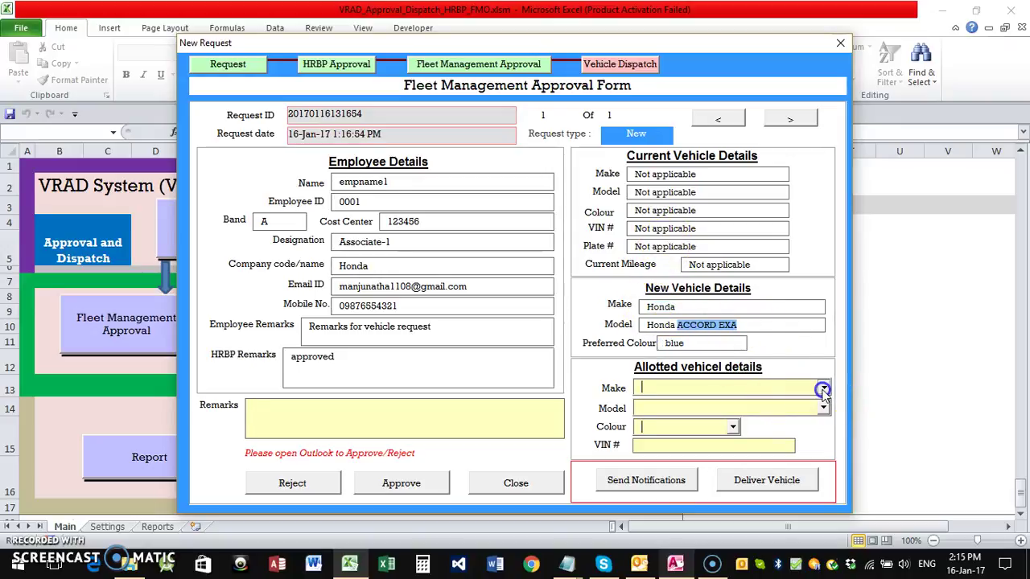
- Set the allotted vehicle's make to Honda, model to Honda ACCORD EXA and colour to red
{"action": "left_click", "coordinate": [821, 391]}
{"action": "left_click", "coordinate": [698, 399]}
{"action": "left_click", "coordinate": [821, 408]}
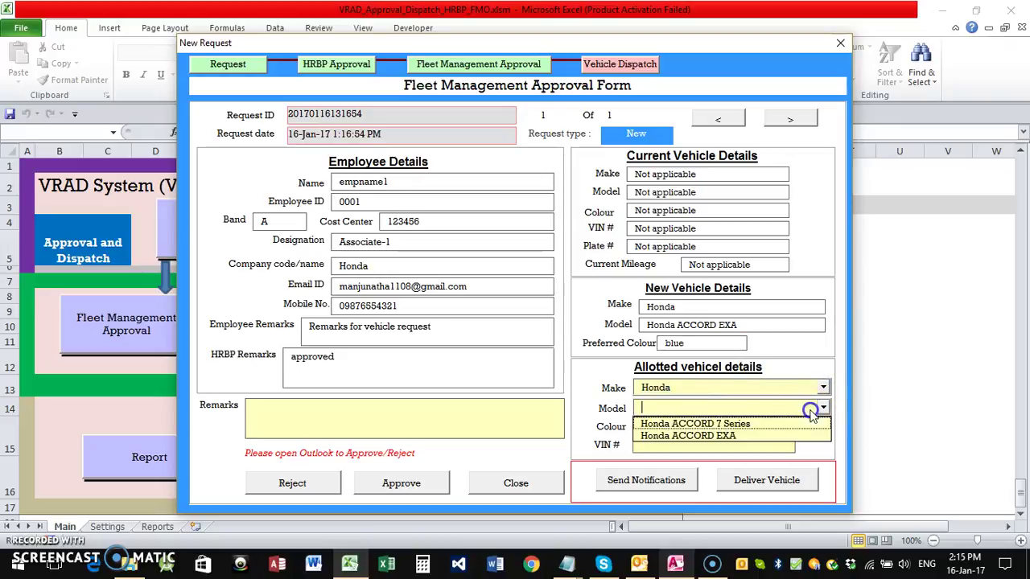
{"action": "left_click", "coordinate": [686, 437]}
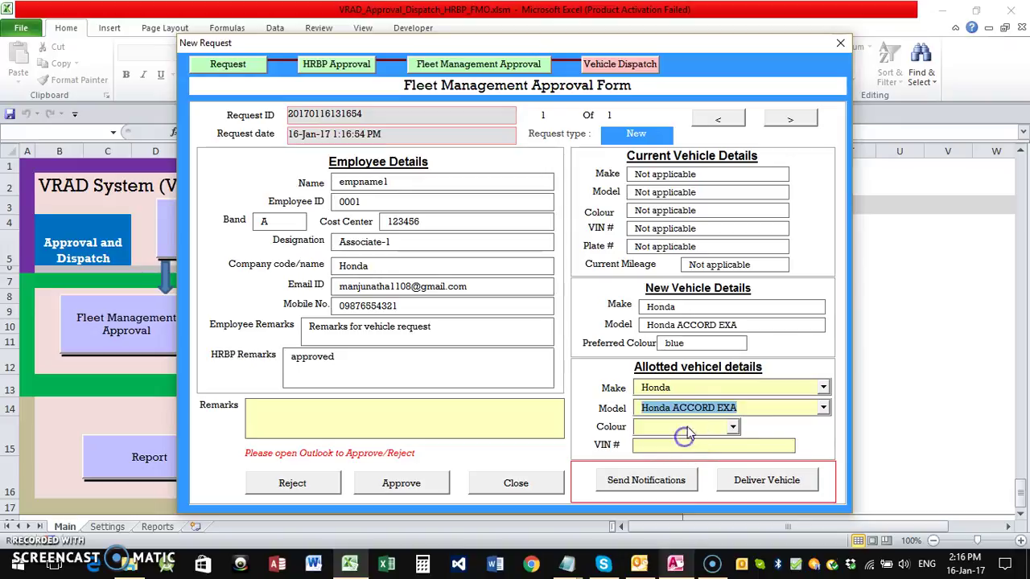
{"action": "left_click", "coordinate": [732, 426]}
{"action": "left_click", "coordinate": [686, 455]}
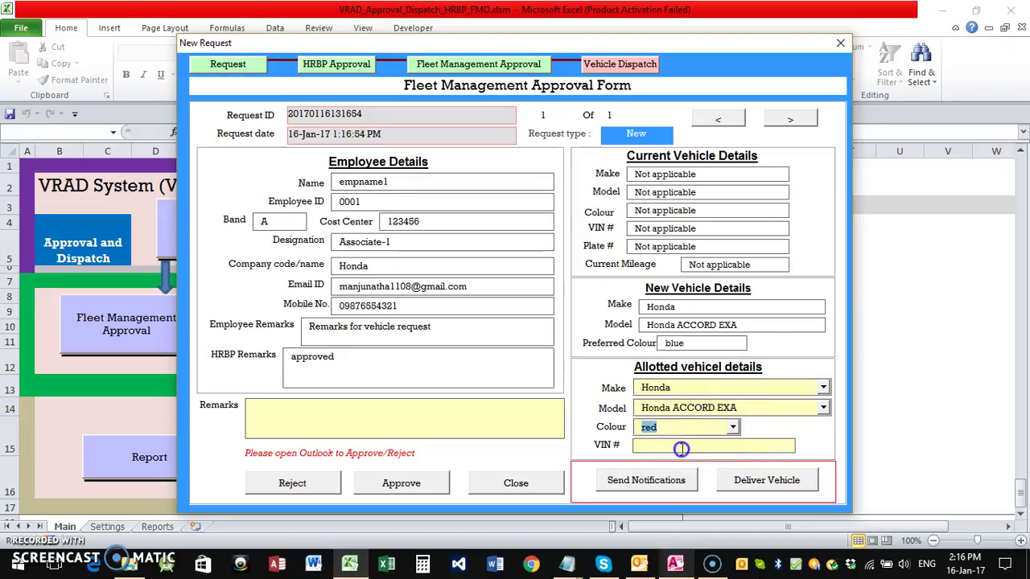
{"action": "left_click", "coordinate": [725, 449]}
{"action": "left_click", "coordinate": [717, 455]}
{"action": "type", "text": "12456987456321"}
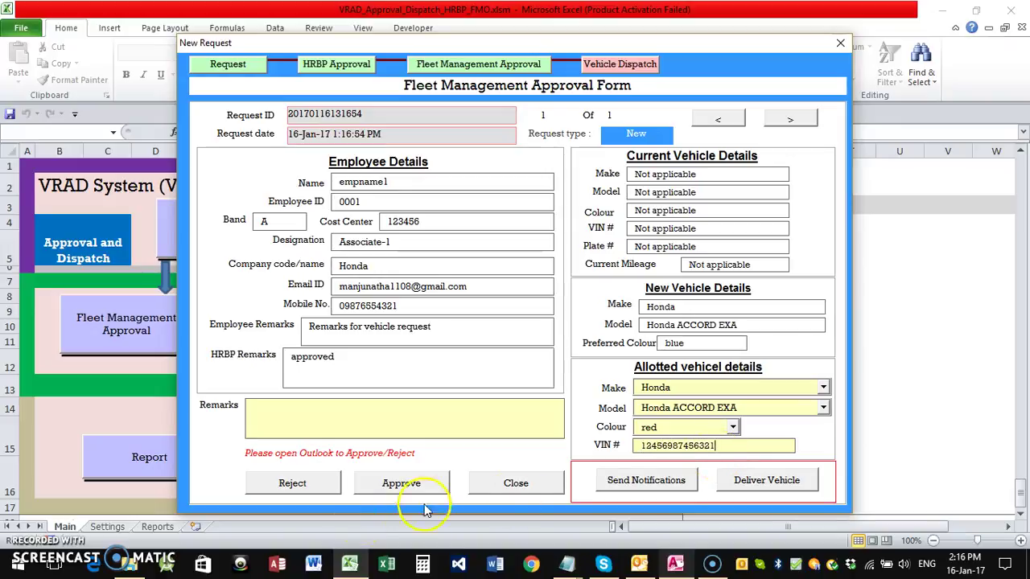
{"action": "left_click", "coordinate": [322, 422]}
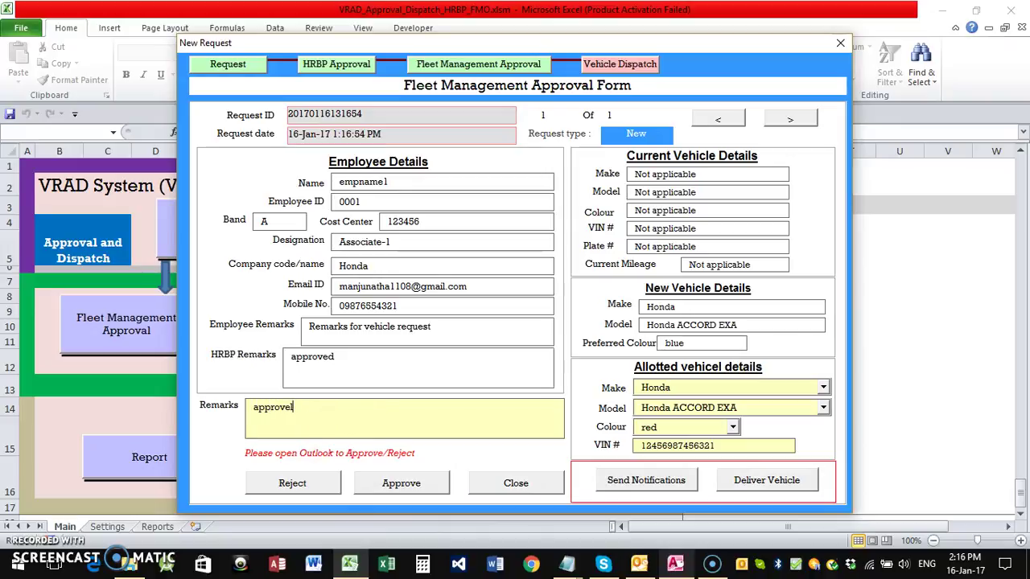
{"action": "left_click", "coordinate": [401, 487]}
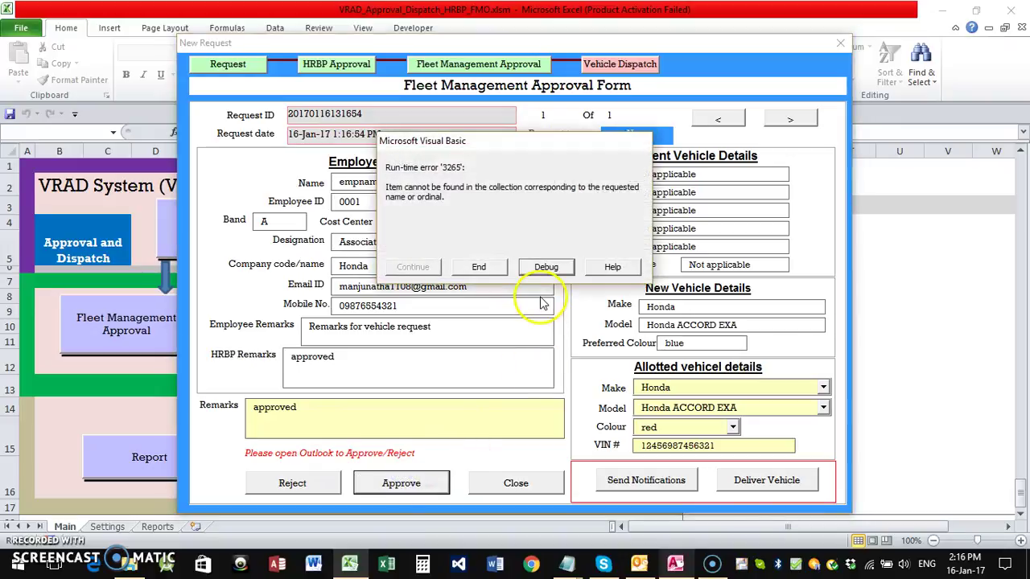
- Debug the run-time error by replacing the field name fmemail with dispatchemail in GetDispatchEmail, save the code and resume execution
{"action": "left_click", "coordinate": [546, 268]}
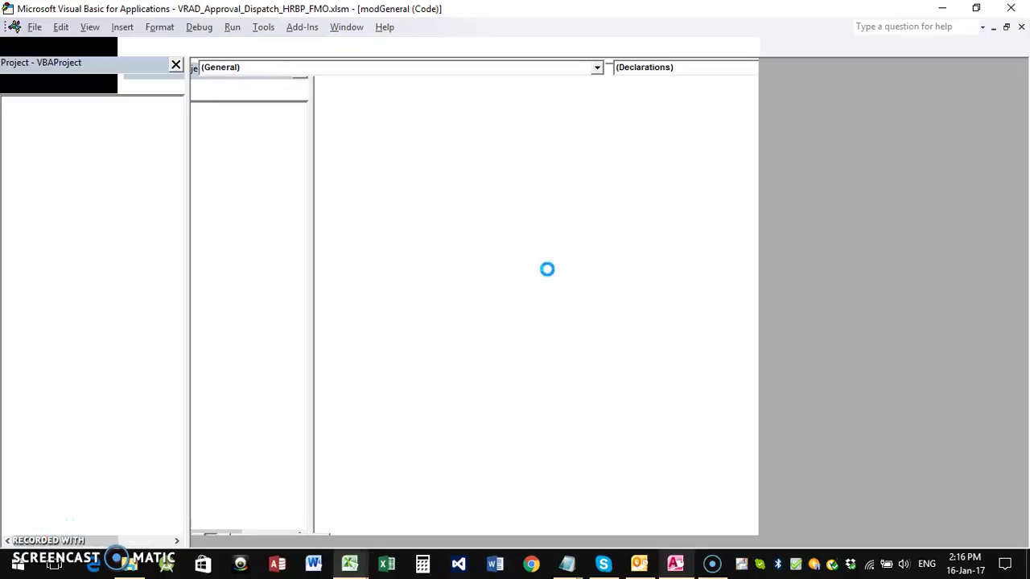
{"action": "mouse_move", "coordinate": [383, 303]}
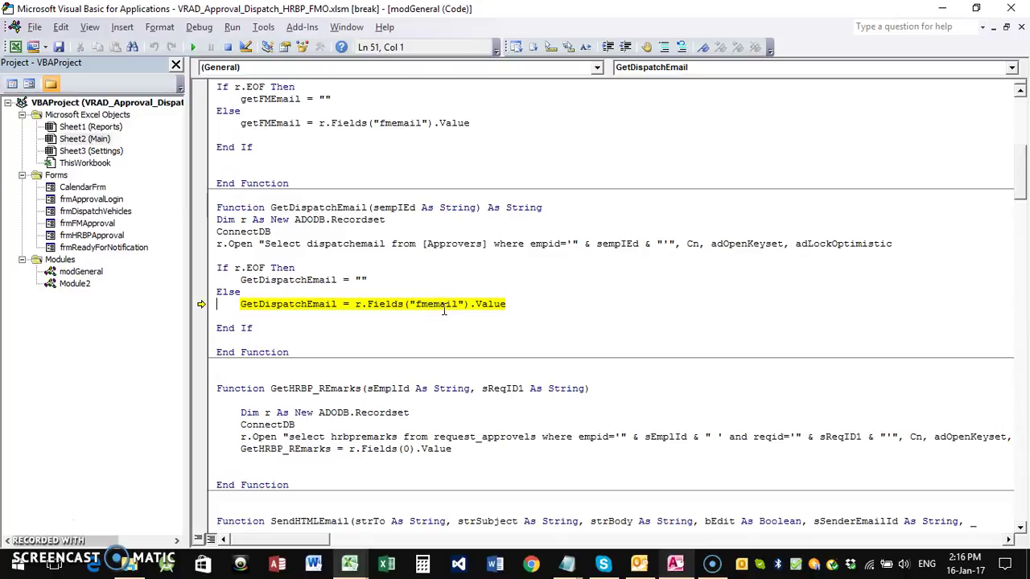
{"action": "double_click", "coordinate": [354, 246]}
{"action": "key", "text": "ctrl+c"}
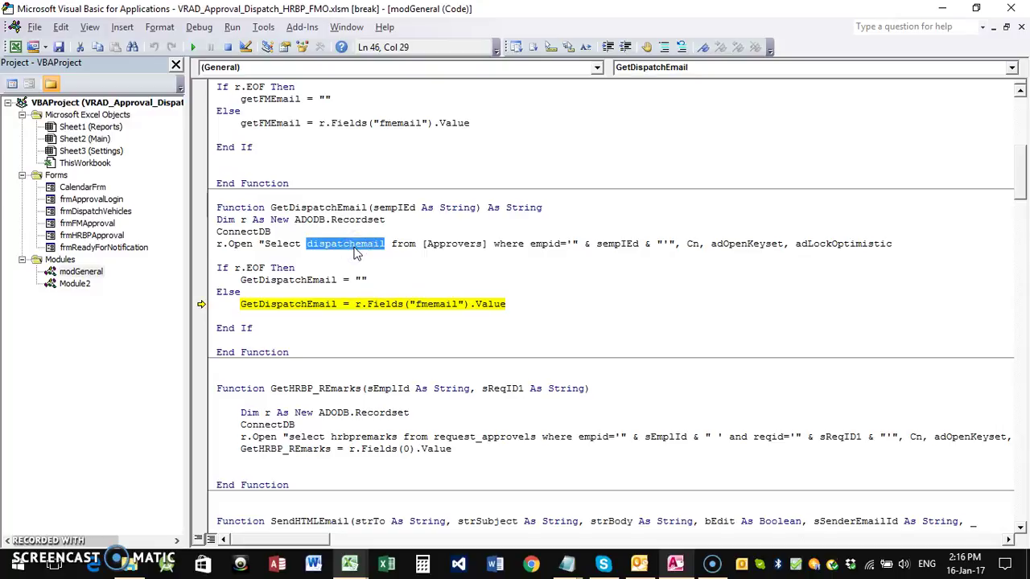
{"action": "double_click", "coordinate": [433, 305]}
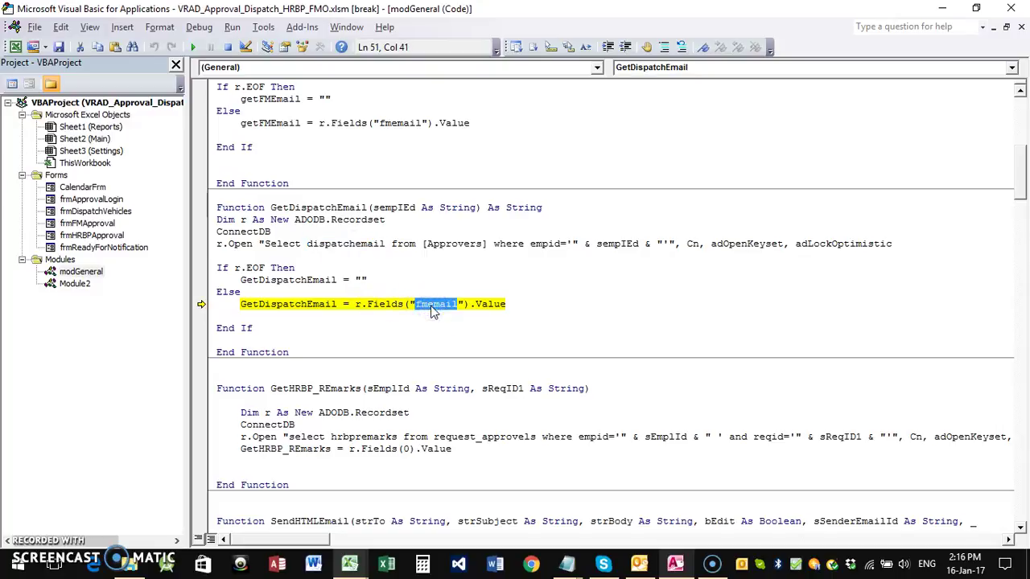
{"action": "key", "text": "ctrl+v"}
{"action": "left_click", "coordinate": [430, 314]}
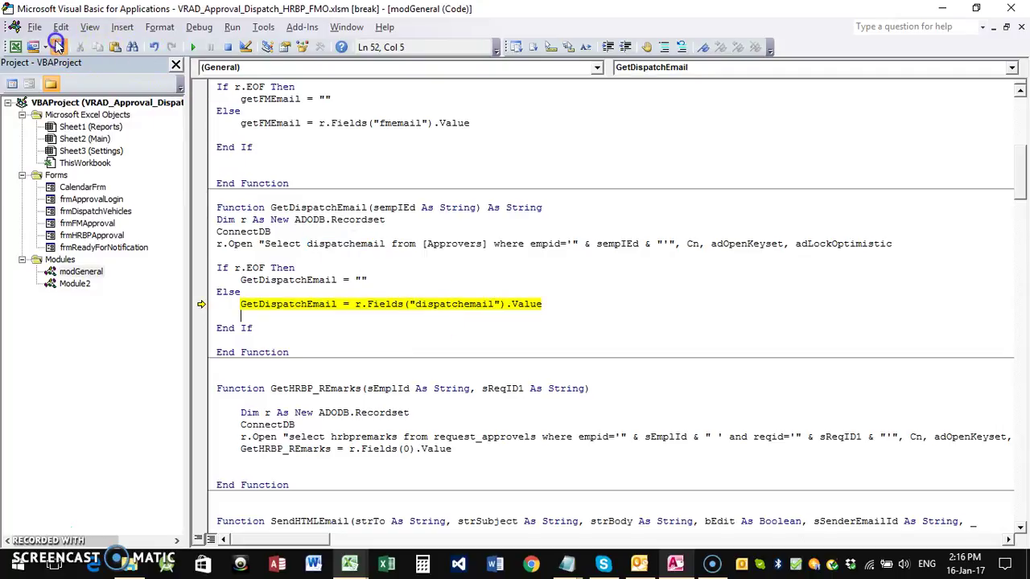
{"action": "left_click", "coordinate": [194, 47]}
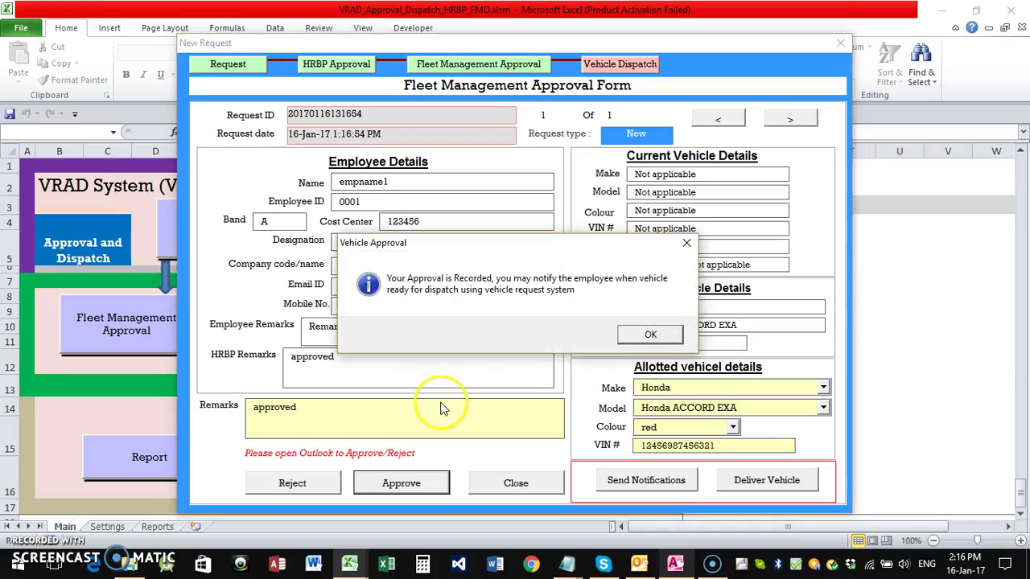
- Acknowledge the vehicle approval messages and close the Fleet Management Approval Form
{"action": "left_click", "coordinate": [646, 342]}
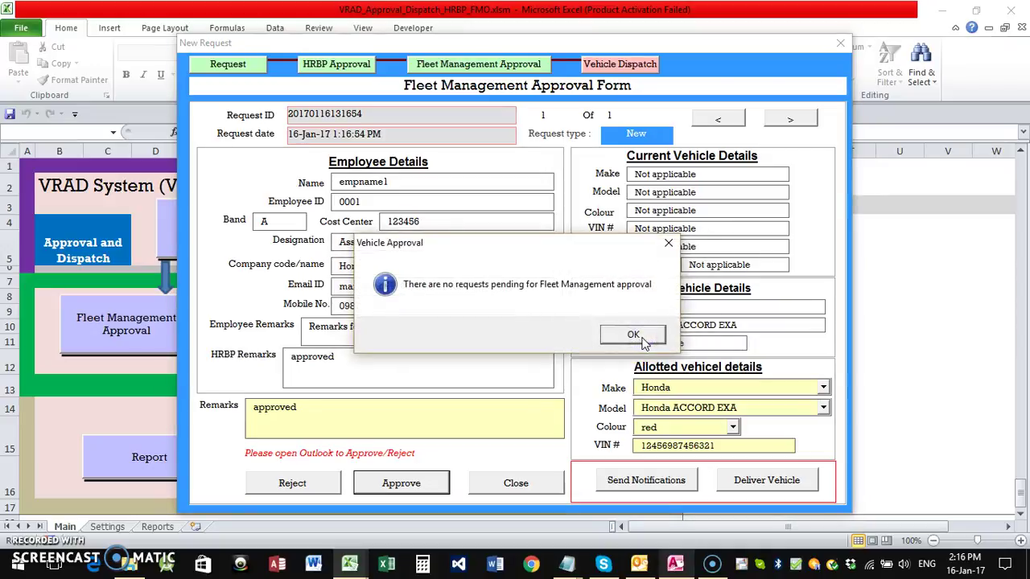
{"action": "left_click", "coordinate": [644, 341]}
{"action": "left_click", "coordinate": [515, 484]}
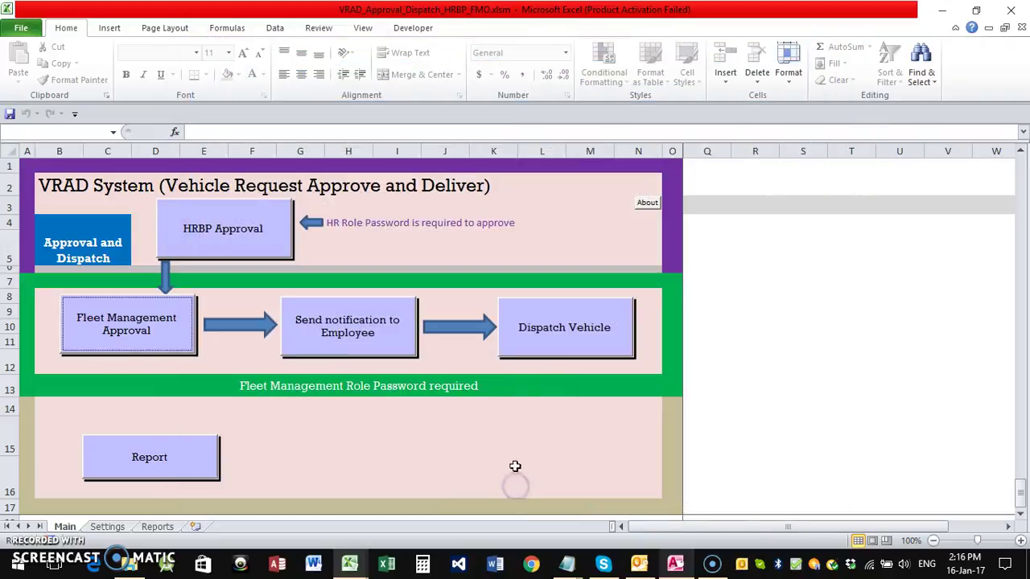
- Switch to Outlook and read the approval e-mails sent to the employee and to Fleet Management
{"action": "left_click", "coordinate": [640, 562]}
{"action": "left_click", "coordinate": [246, 216]}
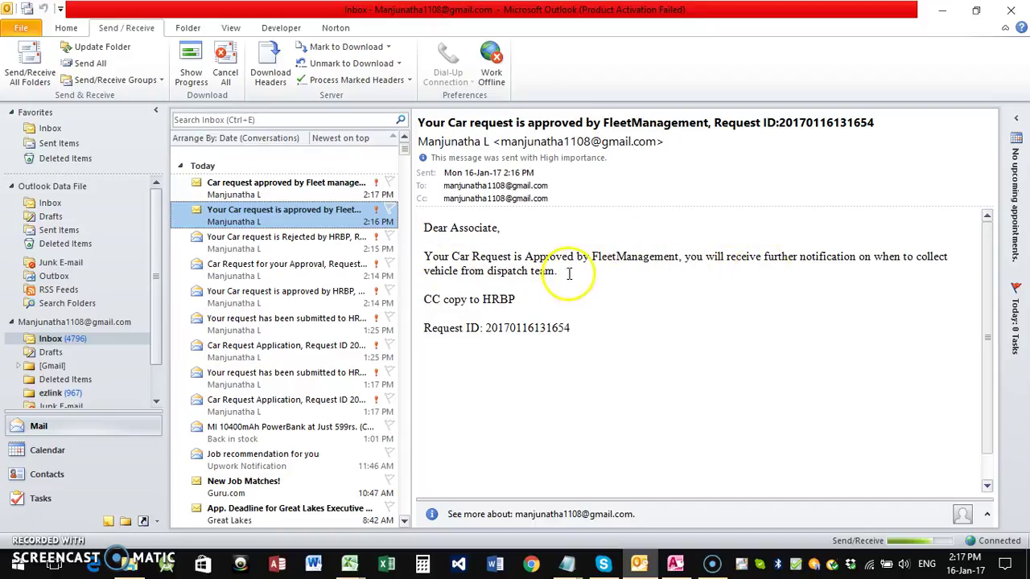
{"action": "left_click", "coordinate": [211, 185]}
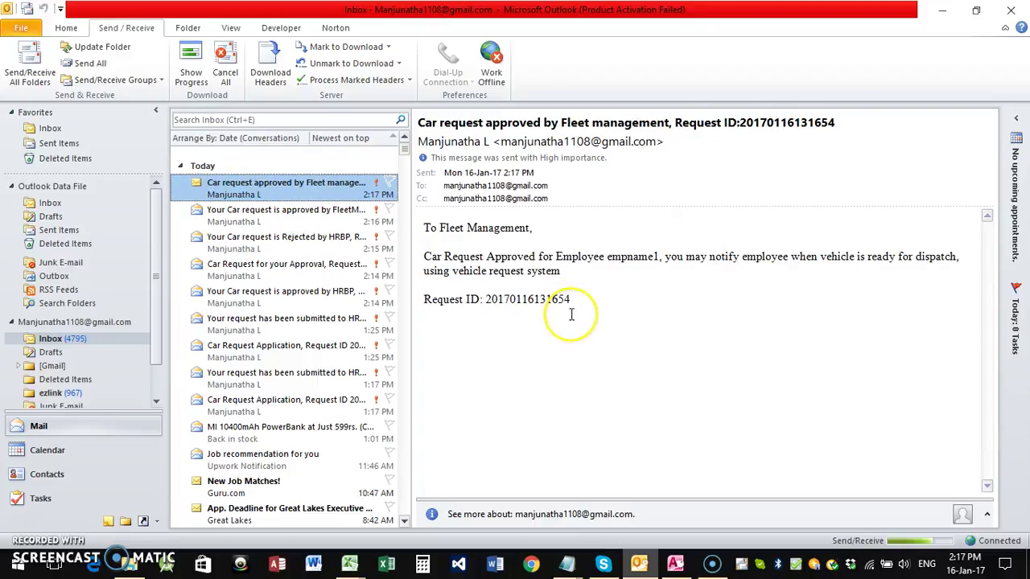
{"action": "left_click_drag", "start_coordinate": [424, 255], "coordinate": [567, 278]}
{"action": "left_click", "coordinate": [701, 271]}
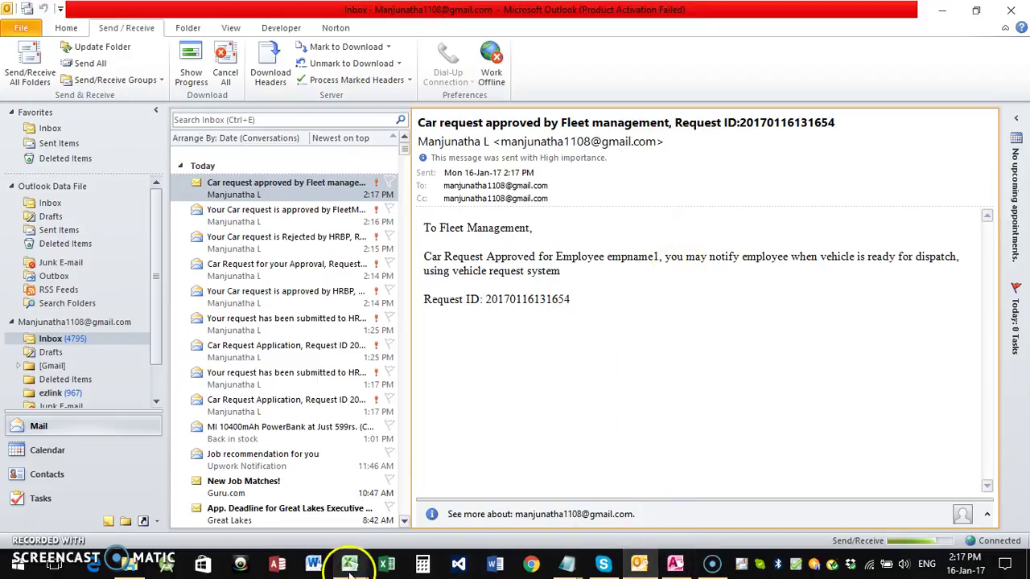
- Return to the VRAD workbook in Excel, sign in to Fleet Management Approval as fm with the password, and open the Send Notifications form
{"action": "mouse_move", "coordinate": [345, 563]}
{"action": "left_click", "coordinate": [299, 497]}
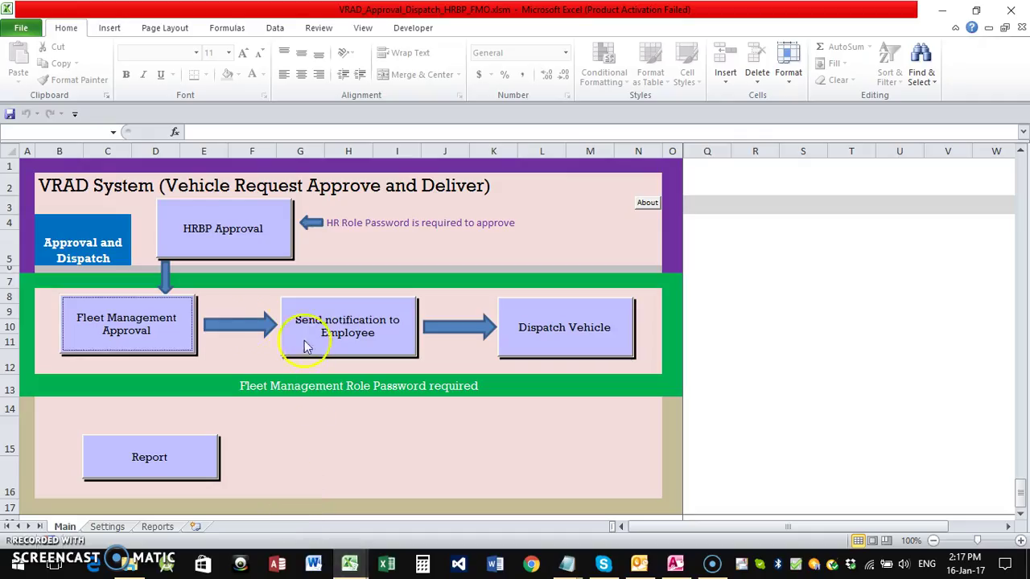
{"action": "left_click", "coordinate": [135, 334]}
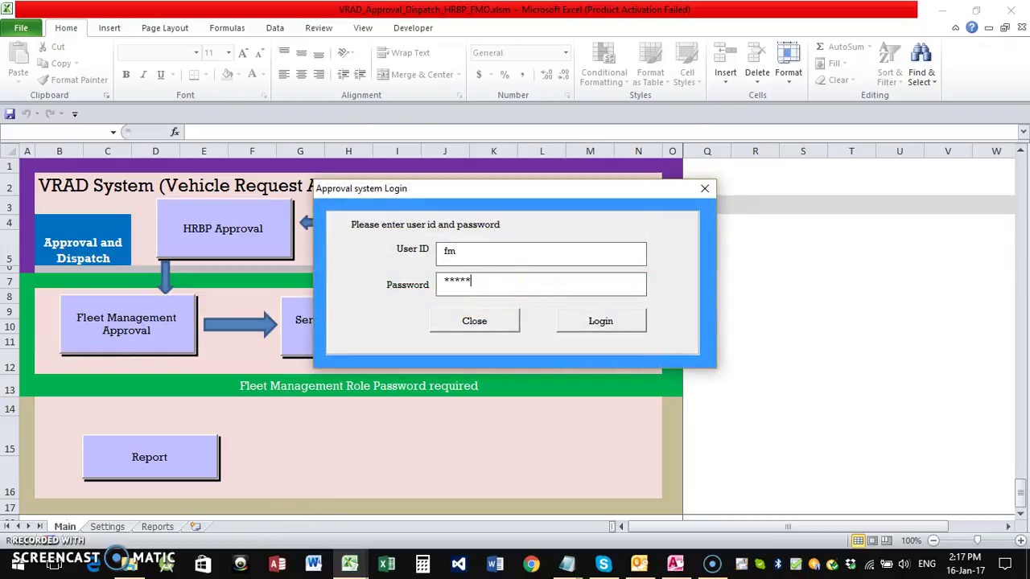
{"action": "left_click", "coordinate": [601, 321]}
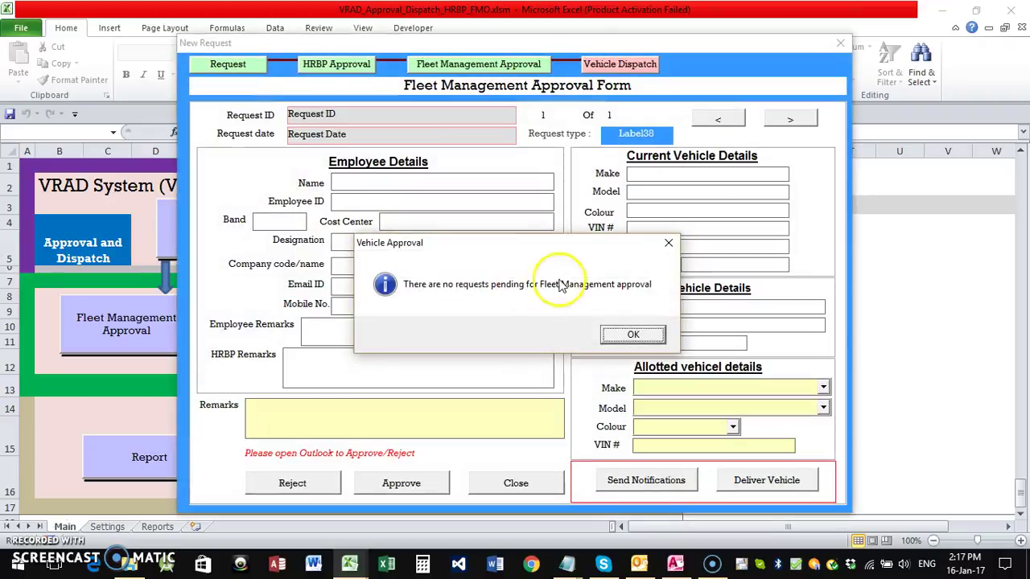
{"action": "left_click", "coordinate": [617, 333]}
{"action": "left_click", "coordinate": [616, 481]}
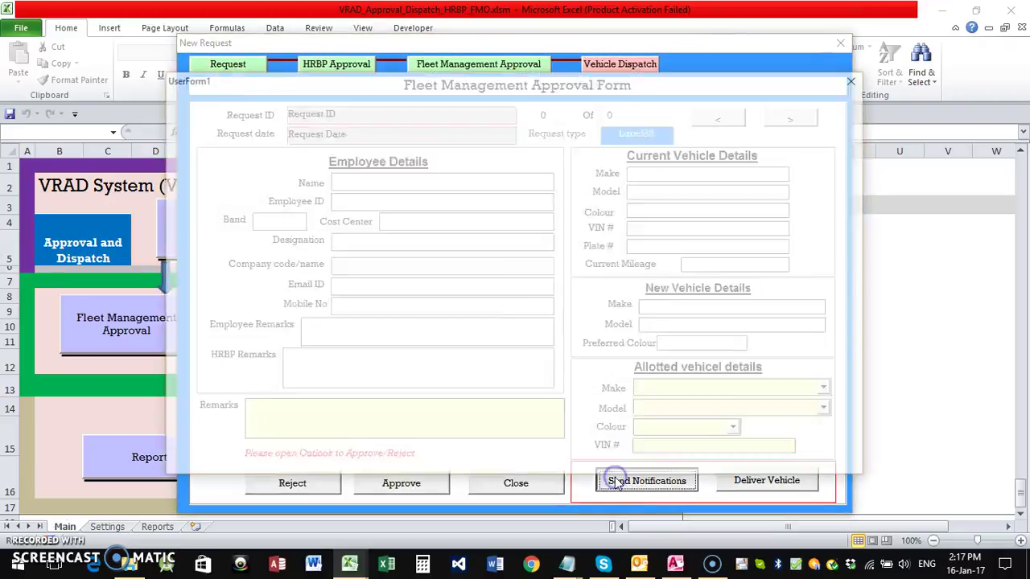
- Select the listed Honda ACCORD EXA request and check its vehicle colour and VIN
{"action": "left_click", "coordinate": [357, 135]}
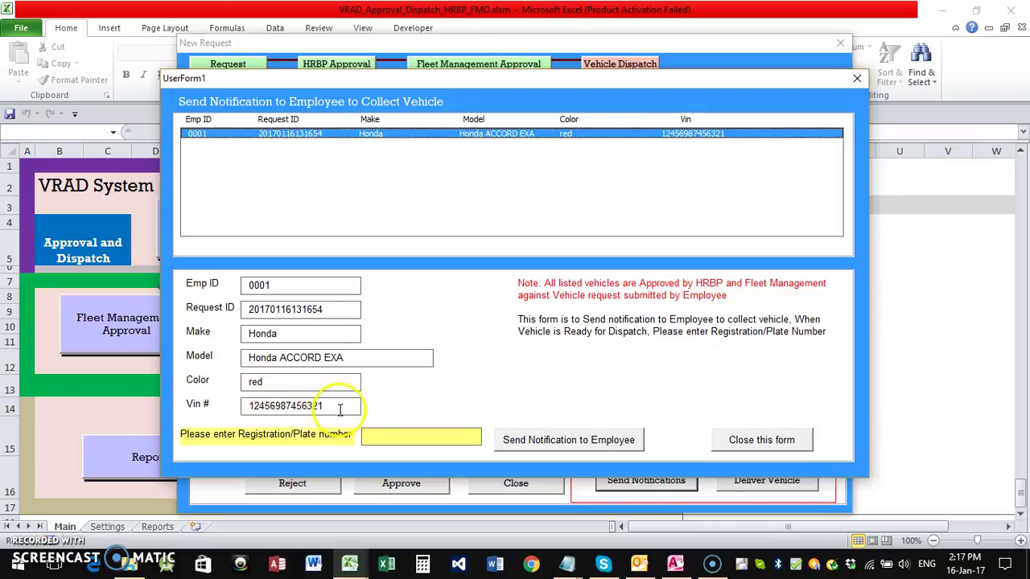
{"action": "left_click", "coordinate": [272, 384]}
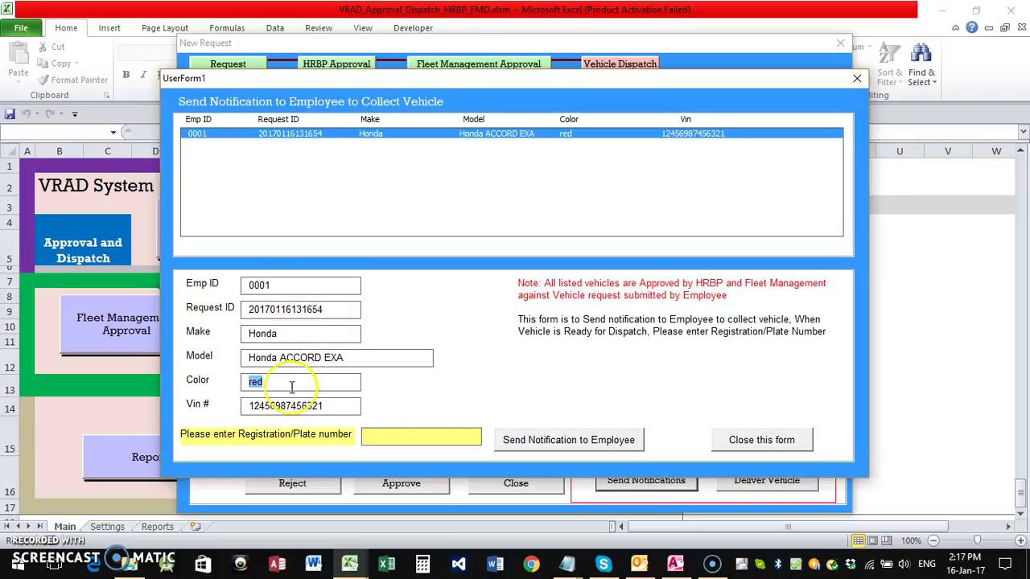
{"action": "left_click_drag", "start_coordinate": [352, 407], "coordinate": [250, 407]}
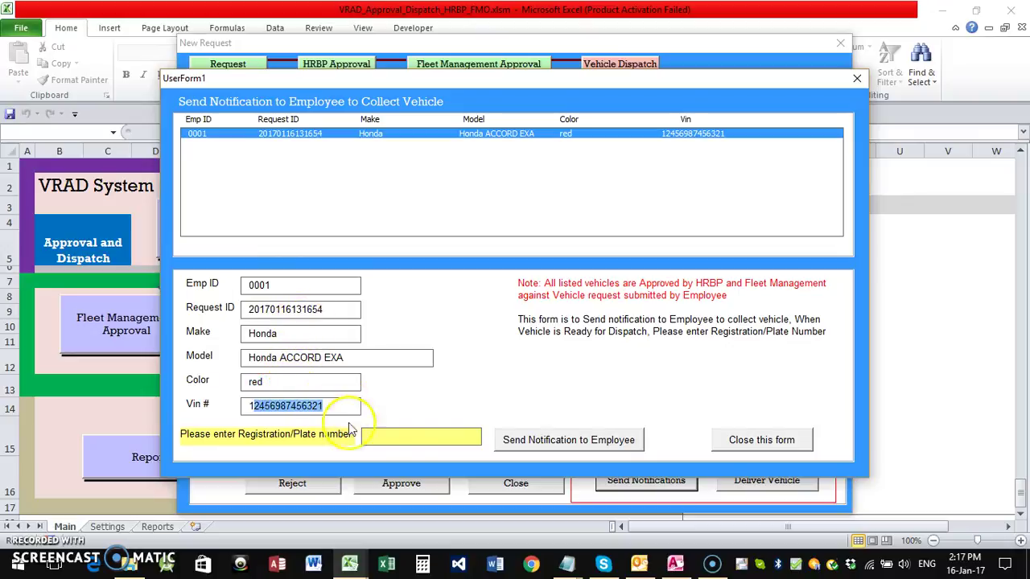
- Close the Send Notification form without notifying the employee, dismiss the approval message, and close the Fleet Management Approval Form
{"action": "left_click", "coordinate": [403, 439]}
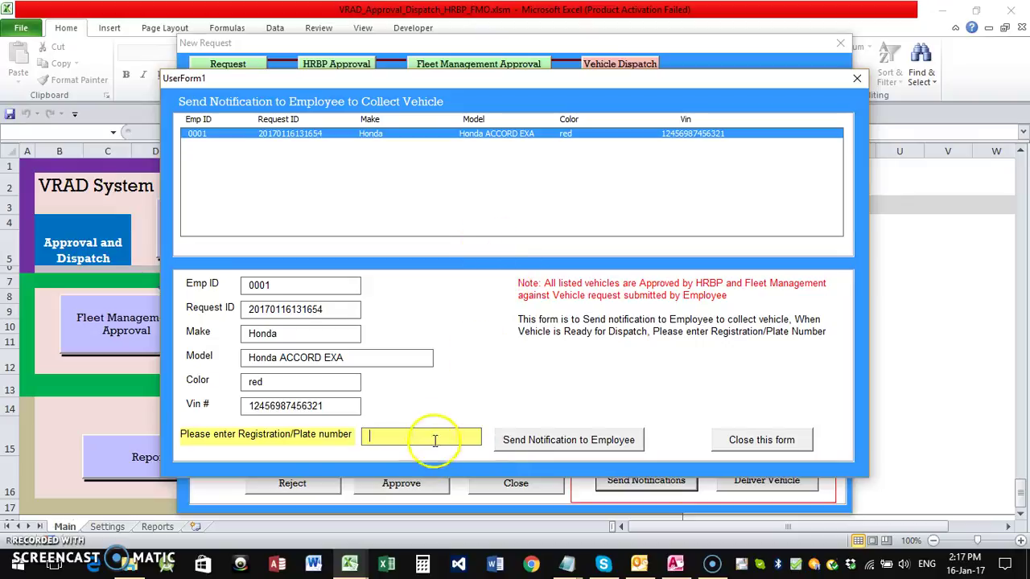
{"action": "left_click", "coordinate": [748, 443]}
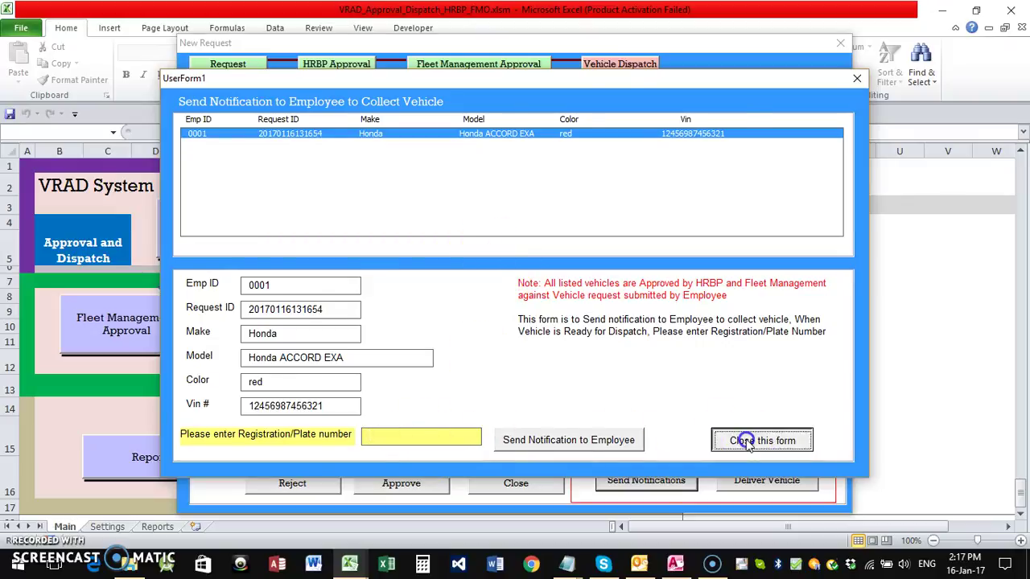
{"action": "left_click", "coordinate": [502, 483]}
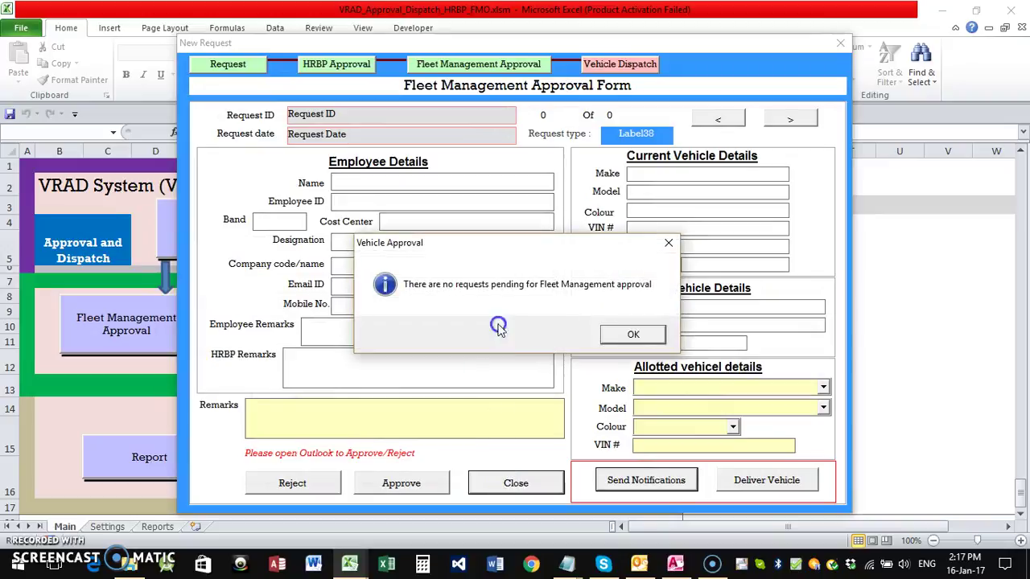
{"action": "left_click", "coordinate": [635, 336]}
{"action": "left_click", "coordinate": [516, 481]}
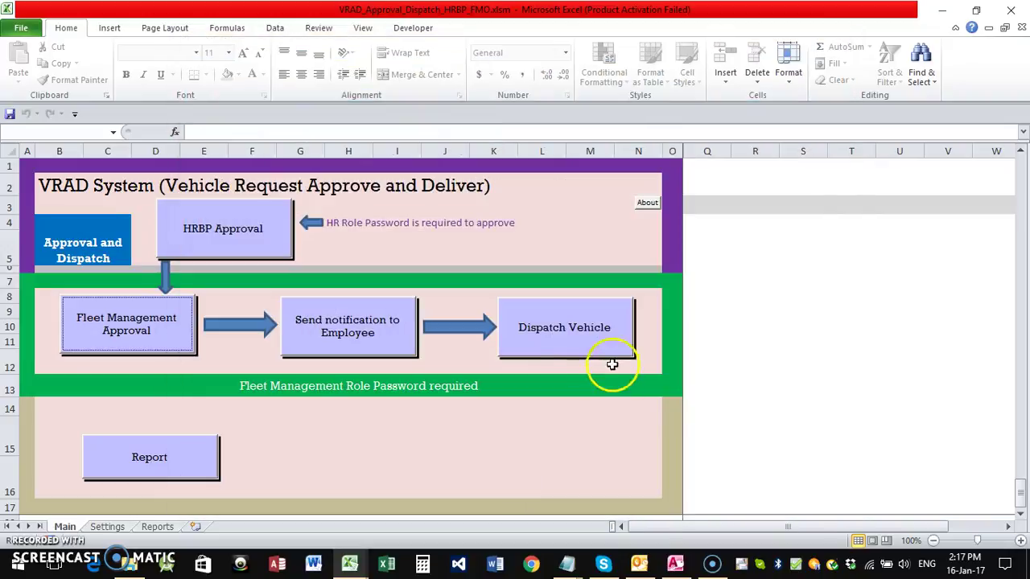
- Sign in to Send notification to Employee as fm with the password and select the listed Honda ACCORD EXA request
{"action": "left_click", "coordinate": [351, 339]}
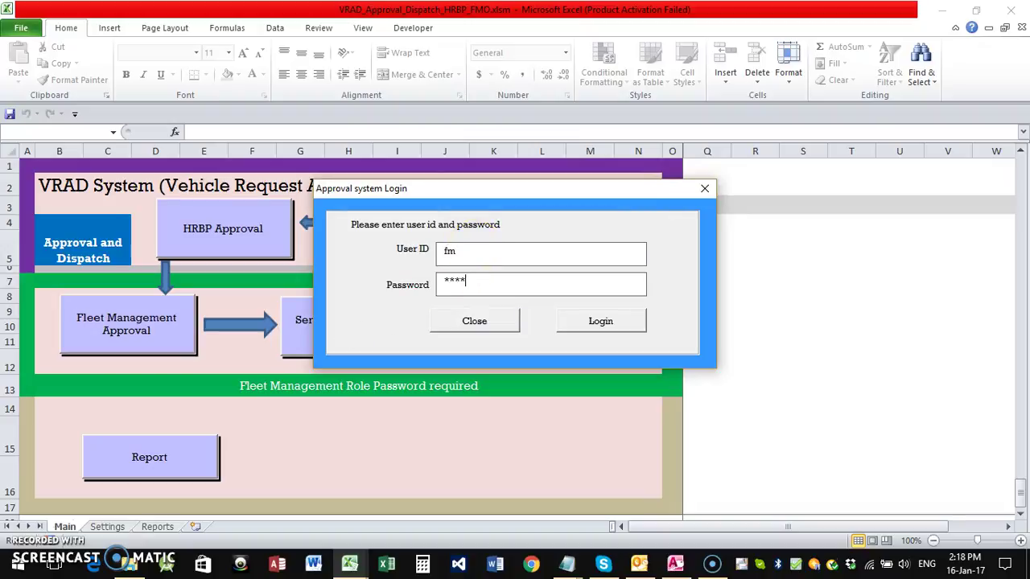
{"action": "key", "text": "Return"}
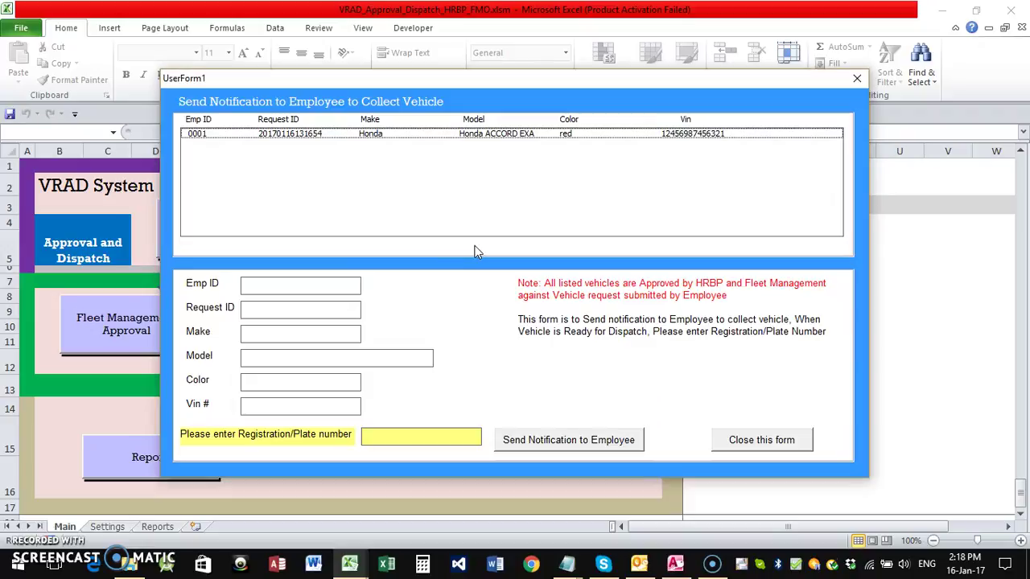
{"action": "left_click", "coordinate": [366, 134]}
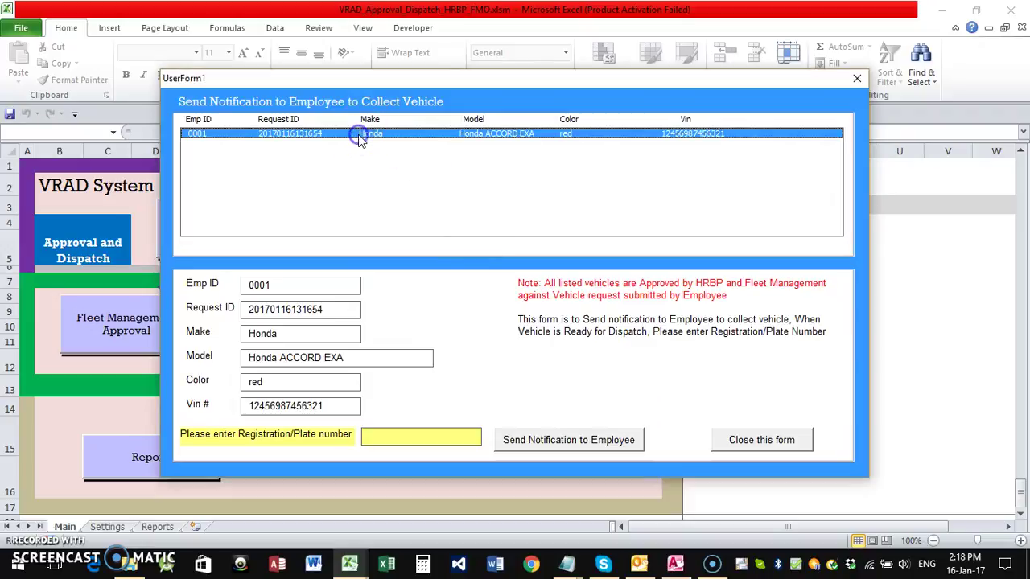
{"action": "left_click", "coordinate": [383, 435]}
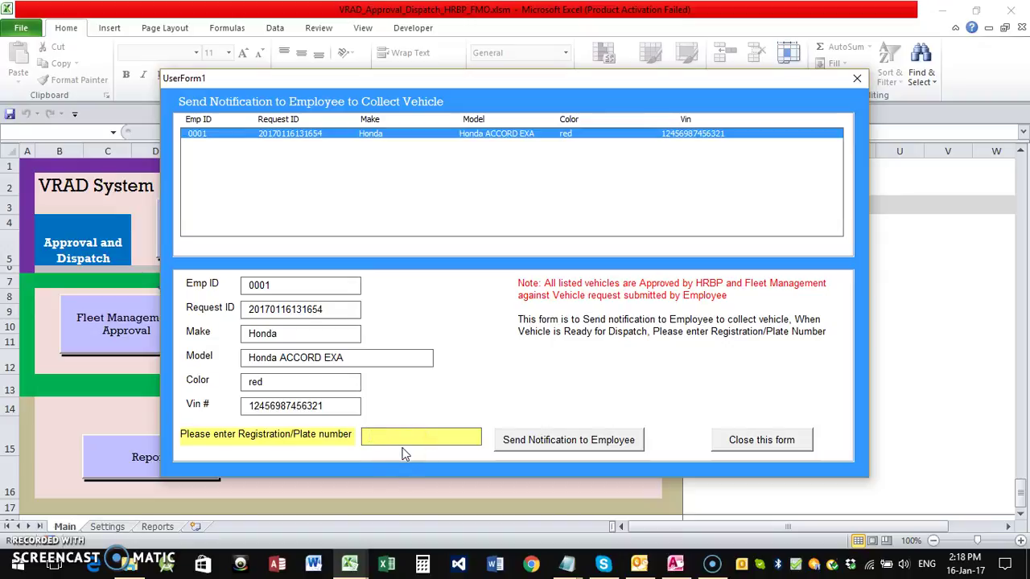
{"action": "type", "text": "879J98765"}
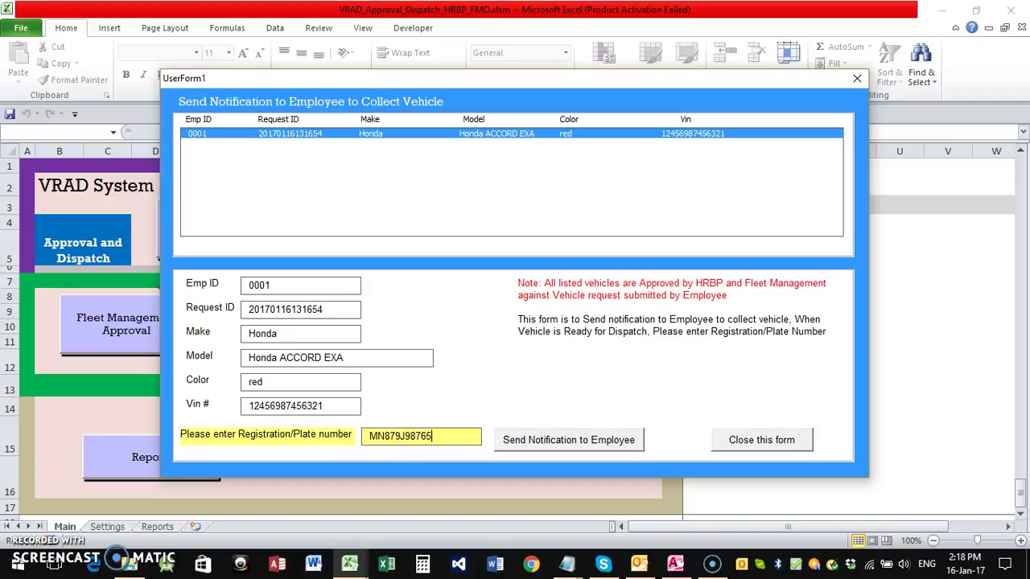
{"action": "left_click", "coordinate": [565, 444]}
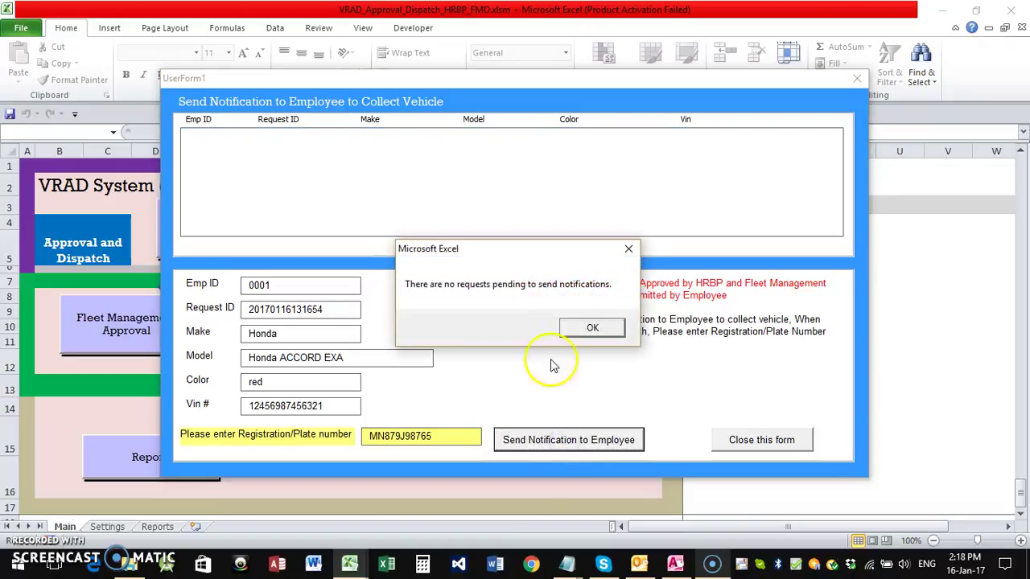
- Acknowledge the notification messages and close the Send Notification form
{"action": "left_click", "coordinate": [573, 332]}
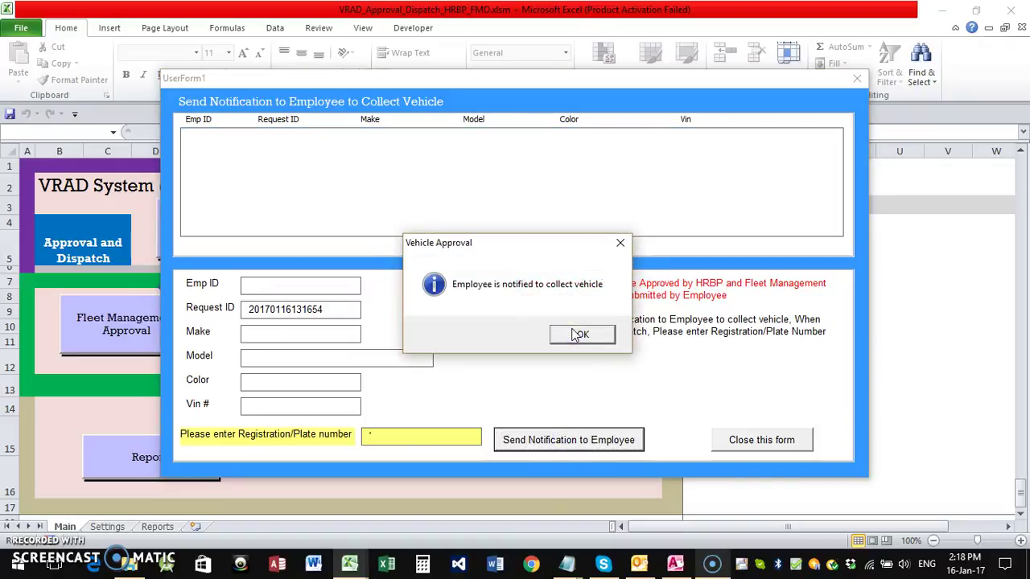
{"action": "left_click", "coordinate": [583, 337]}
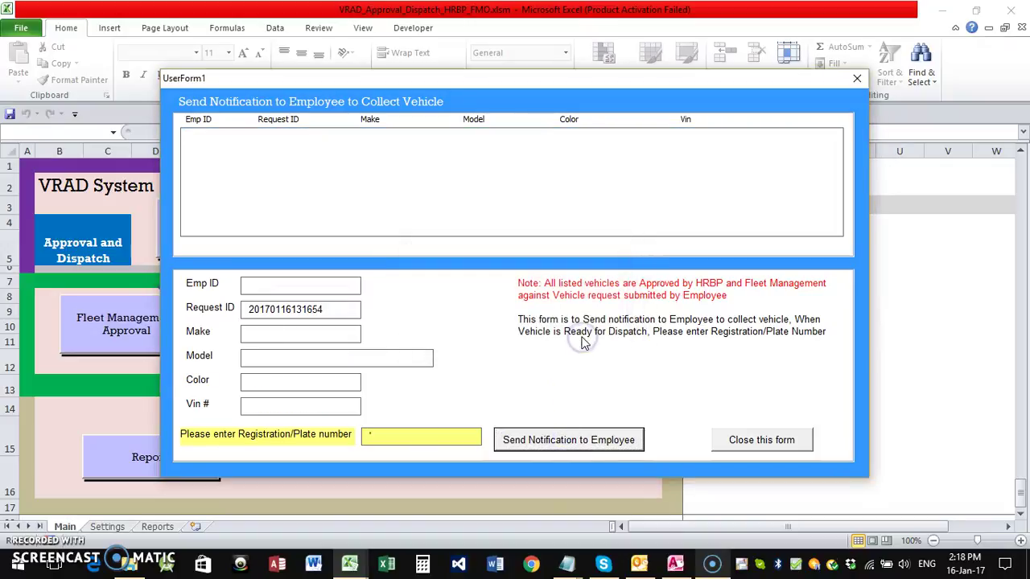
{"action": "left_click", "coordinate": [782, 440]}
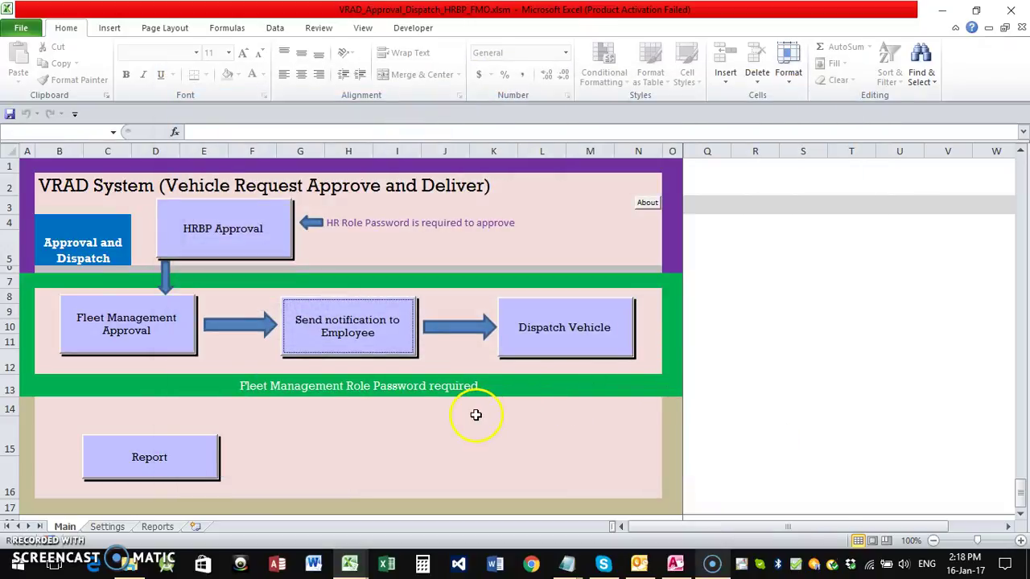
- Open Dispatch Vehicle by signing in with the Fleet Management user ID and password
{"action": "left_click", "coordinate": [565, 342]}
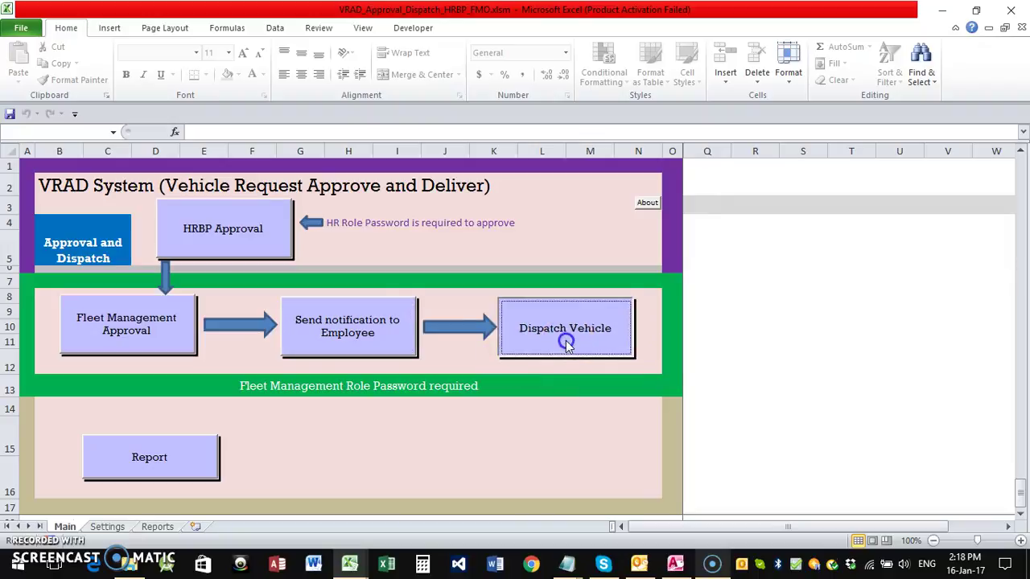
{"action": "left_click", "coordinate": [465, 250]}
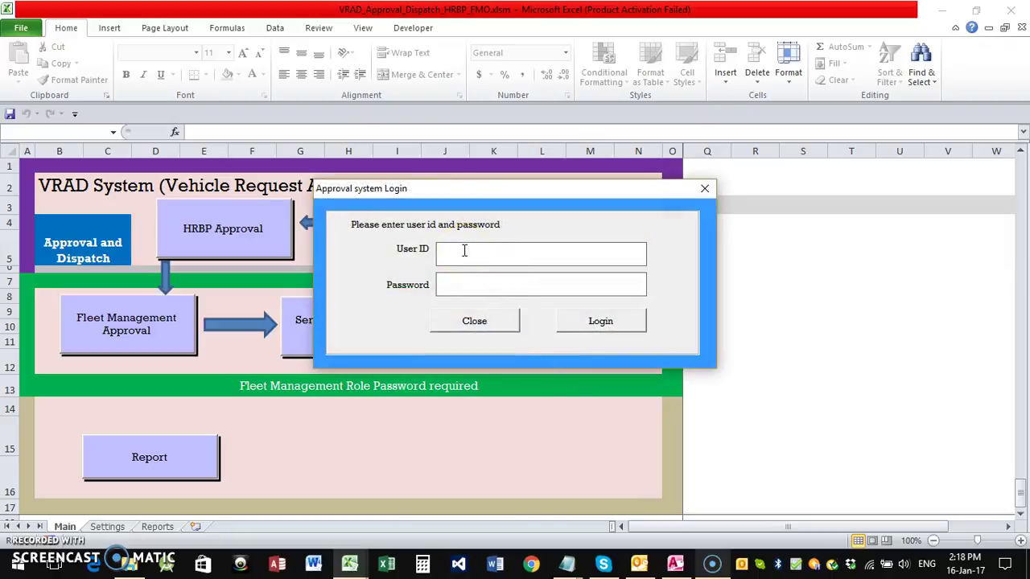
{"action": "type", "text": "f"}
{"action": "type", "text": "**"}
{"action": "key", "text": "Return"}
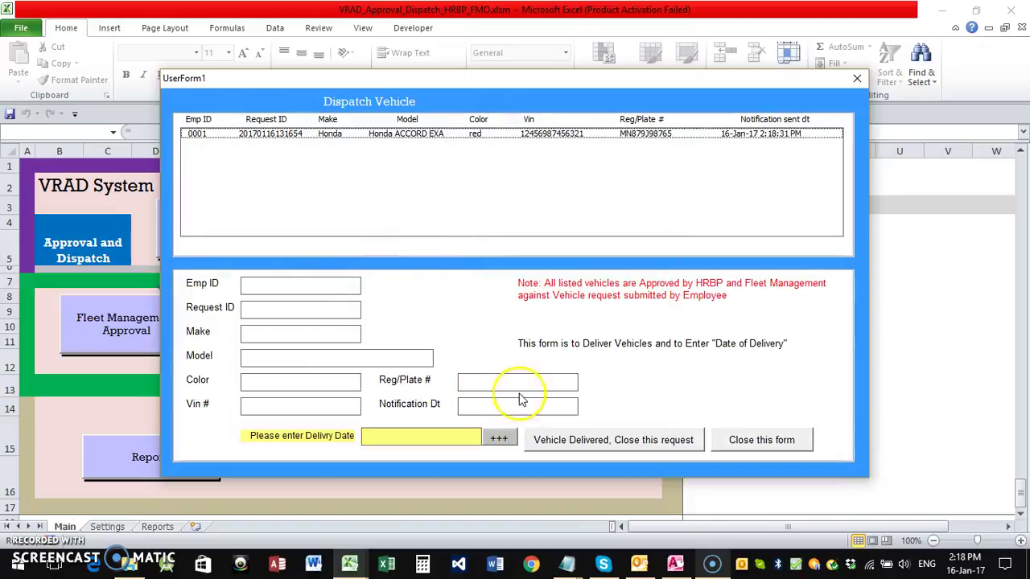
- Select the Honda ACCORD EXA request in the dispatch list and set its delivery date to 15-Jan-2017
{"action": "left_click", "coordinate": [305, 137]}
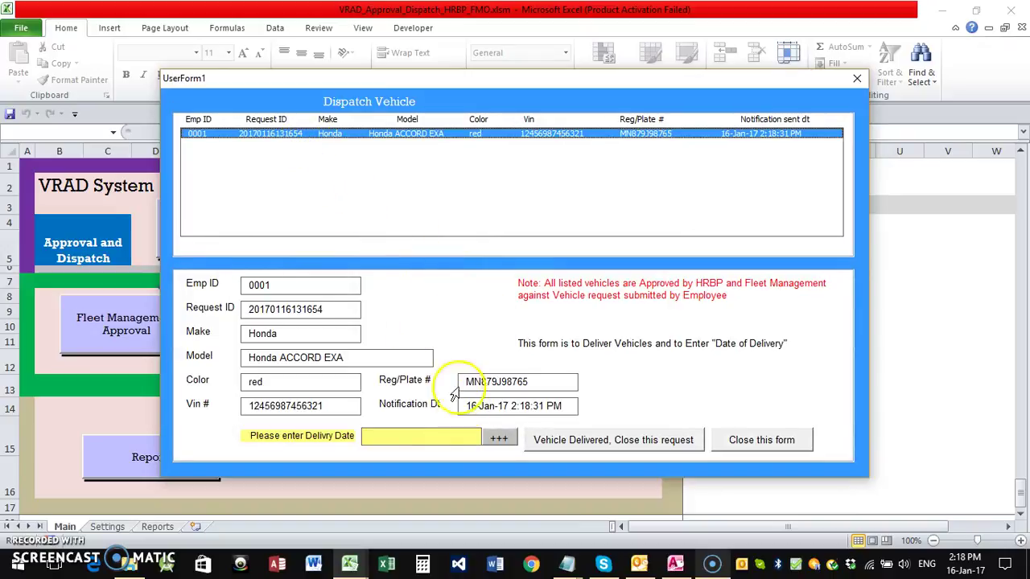
{"action": "left_click", "coordinate": [438, 439]}
{"action": "left_click", "coordinate": [499, 438]}
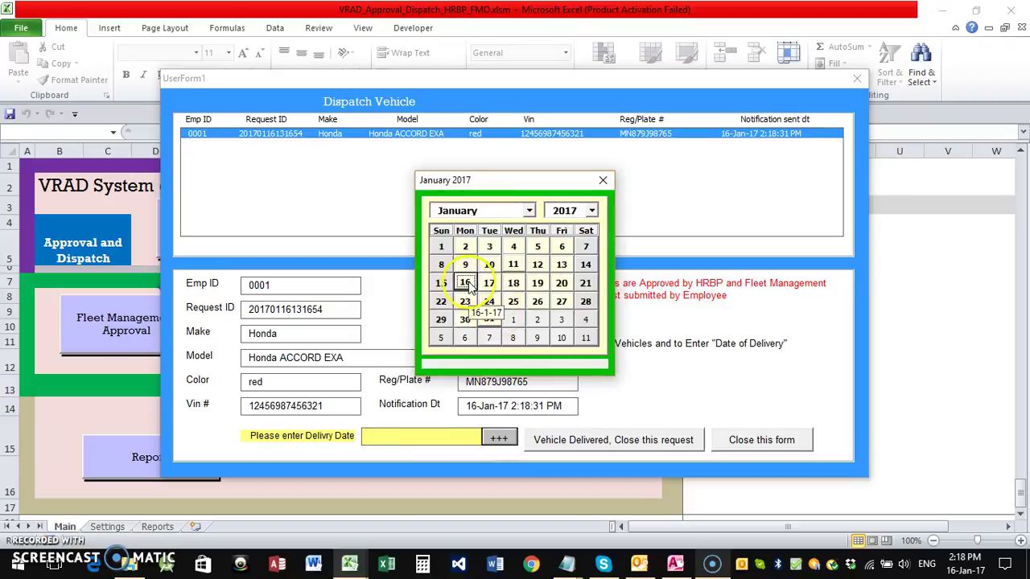
{"action": "left_click", "coordinate": [443, 284]}
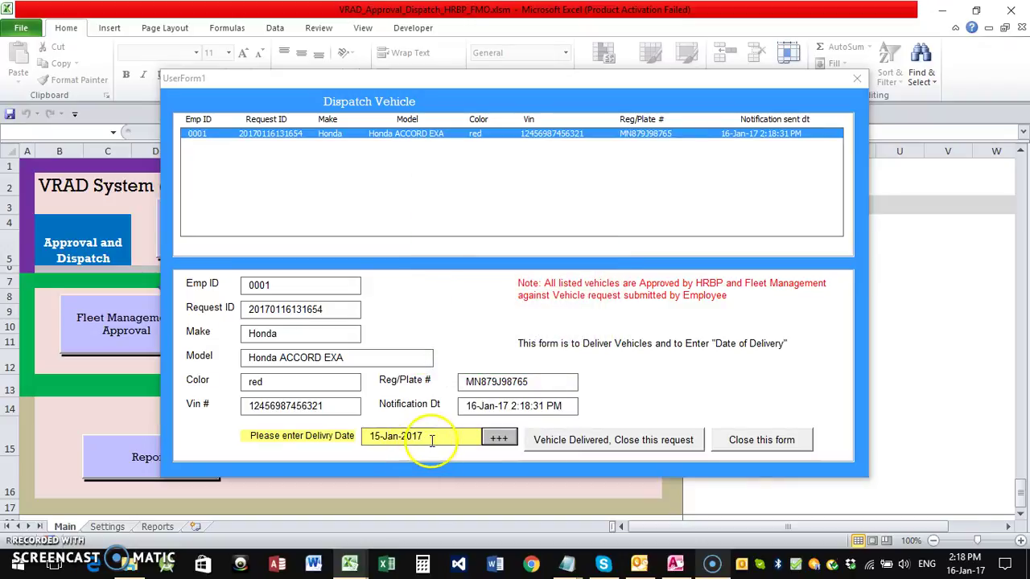
- Mark the vehicle as delivered to close the request, acknowledge the message, and close the Dispatch Vehicle form
{"action": "left_click", "coordinate": [610, 444]}
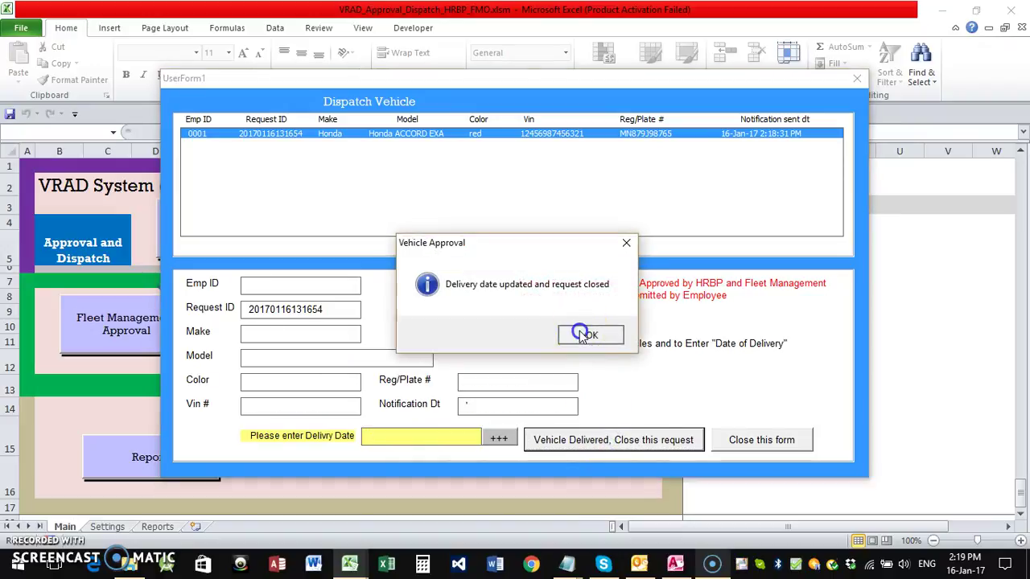
{"action": "left_click", "coordinate": [586, 334]}
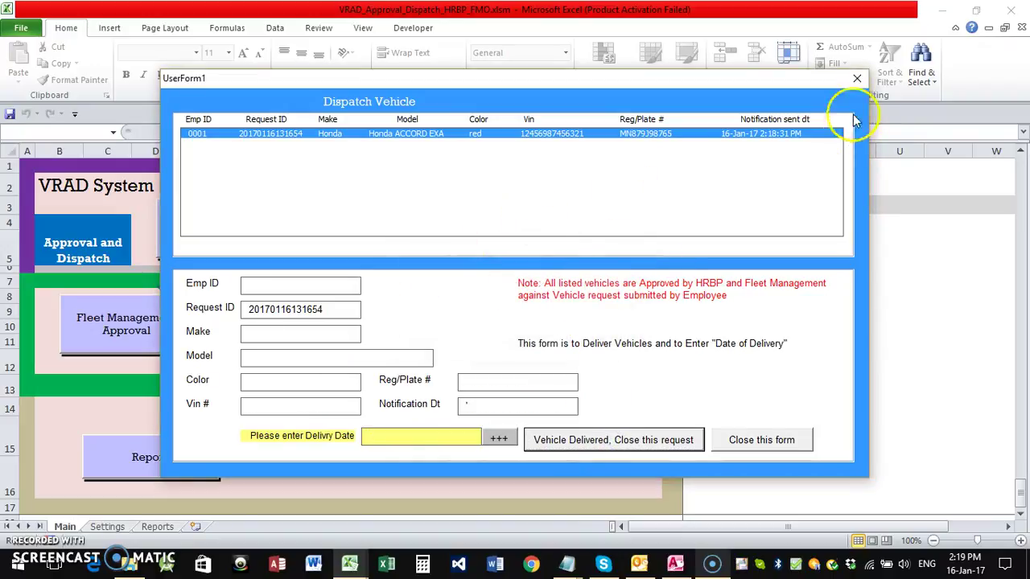
{"action": "left_click", "coordinate": [759, 441]}
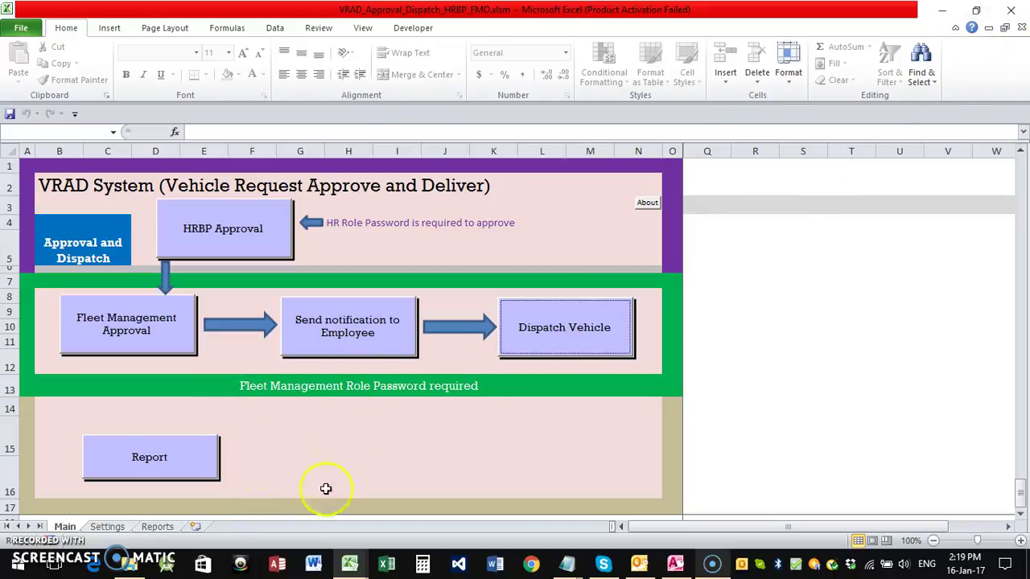
- Switch to File Explorer and open VRAD_CarRequestForm.xlsm from the Forms folder
{"action": "left_click", "coordinate": [130, 563]}
{"action": "left_click", "coordinate": [319, 324]}
{"action": "double_click", "coordinate": [246, 197]}
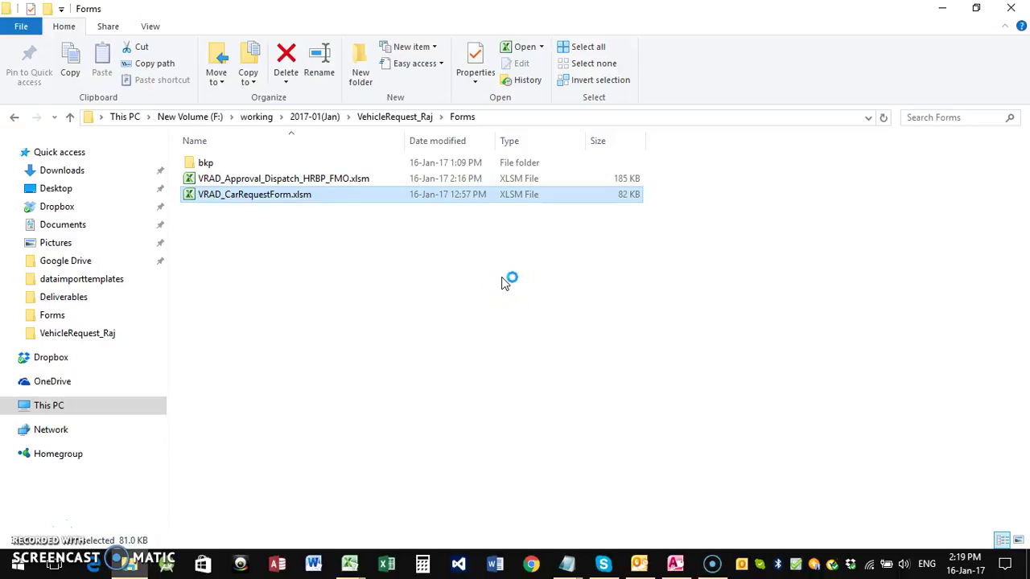